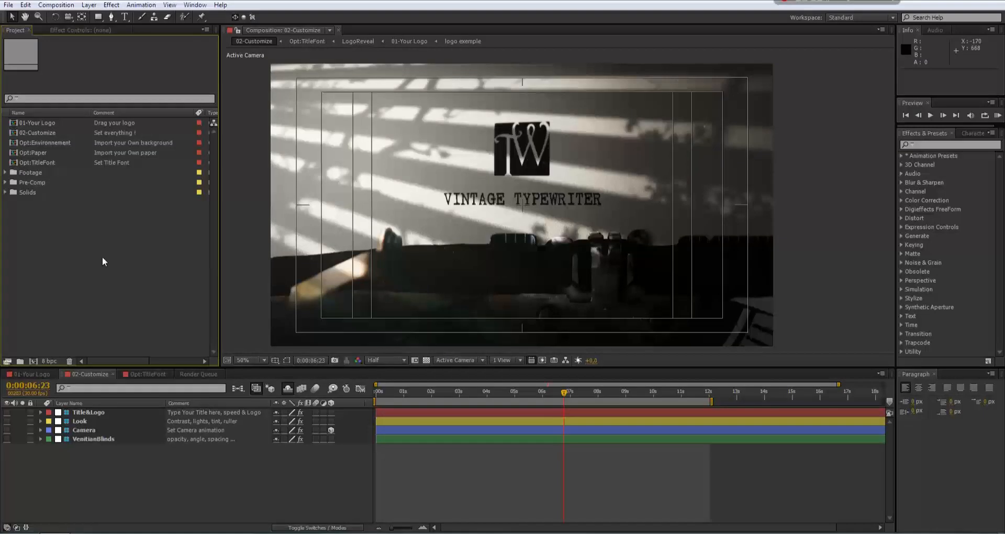
Step: Import the logo image 1244816-ff5722.png into the project
{"action": "double_click", "coordinate": [102, 258]}
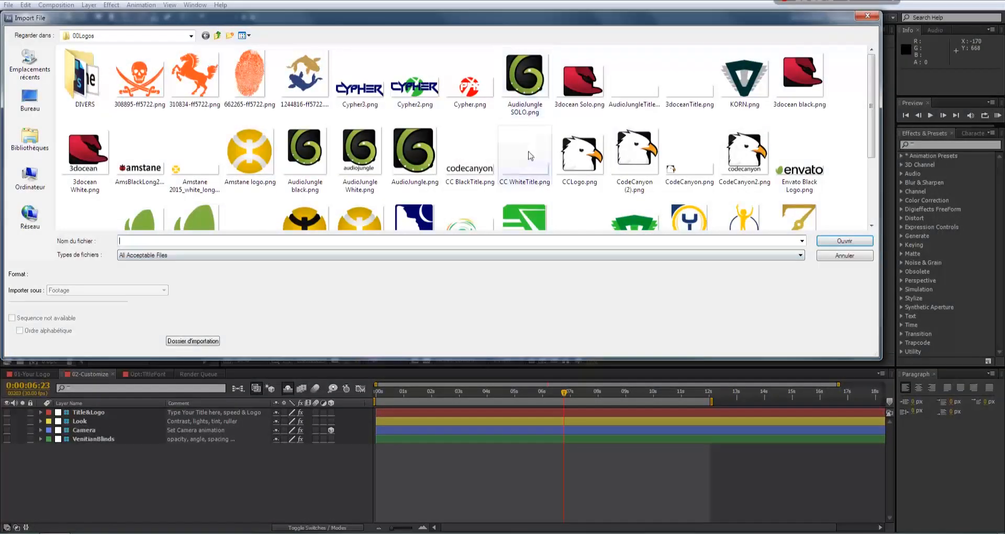
{"action": "left_click", "coordinate": [309, 87]}
{"action": "left_click", "coordinate": [844, 241]}
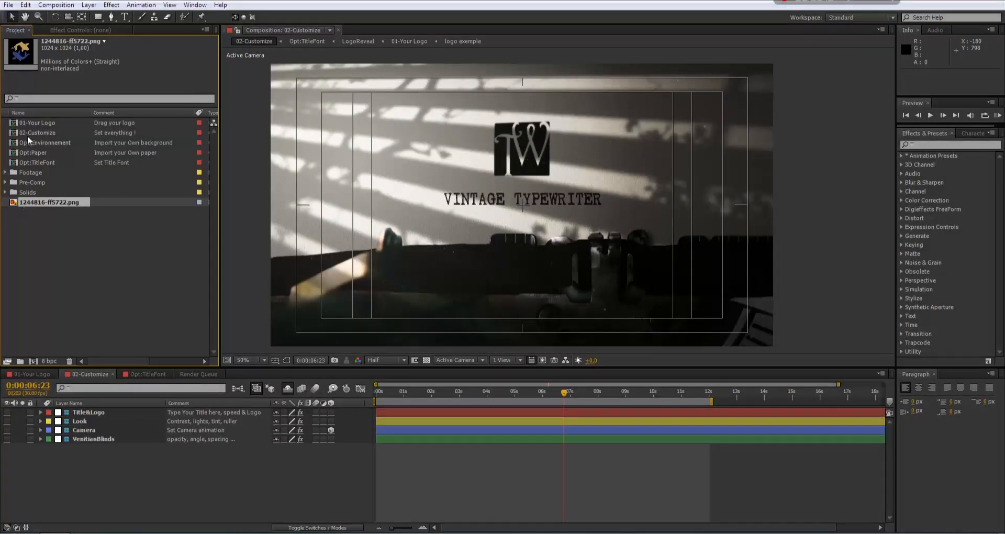
Step: Add 1244816-ff5722.png beneath the logo exemple layer in the 01-Your Logo composition and hide the example layer
{"action": "left_click", "coordinate": [31, 123]}
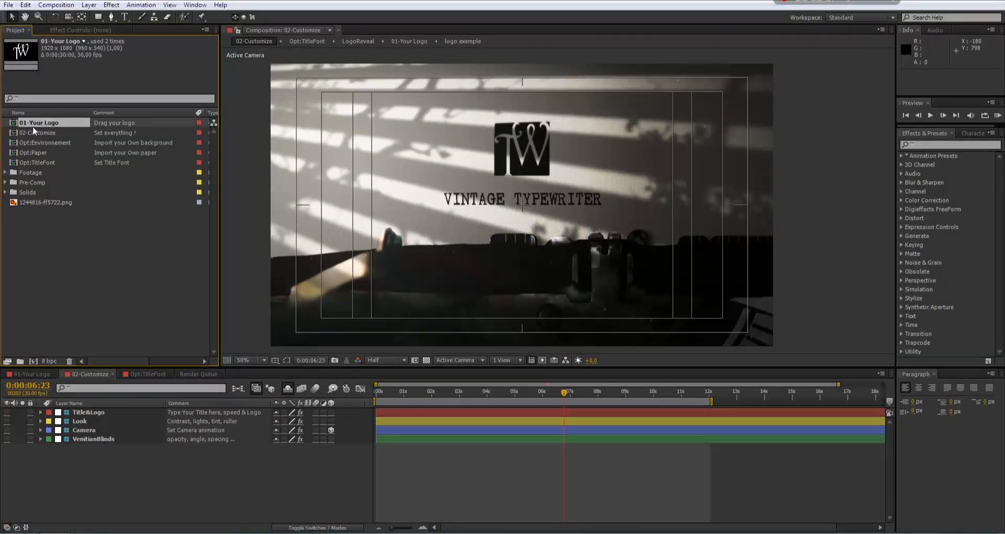
{"action": "left_click", "coordinate": [24, 371]}
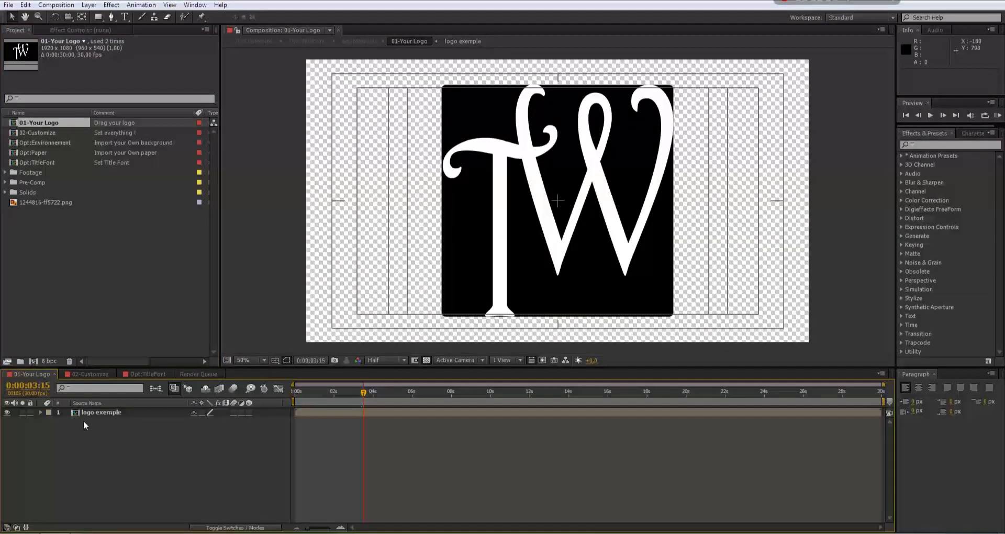
{"action": "left_click_drag", "start_coordinate": [43, 201], "coordinate": [84, 434]}
{"action": "left_click", "coordinate": [7, 412]}
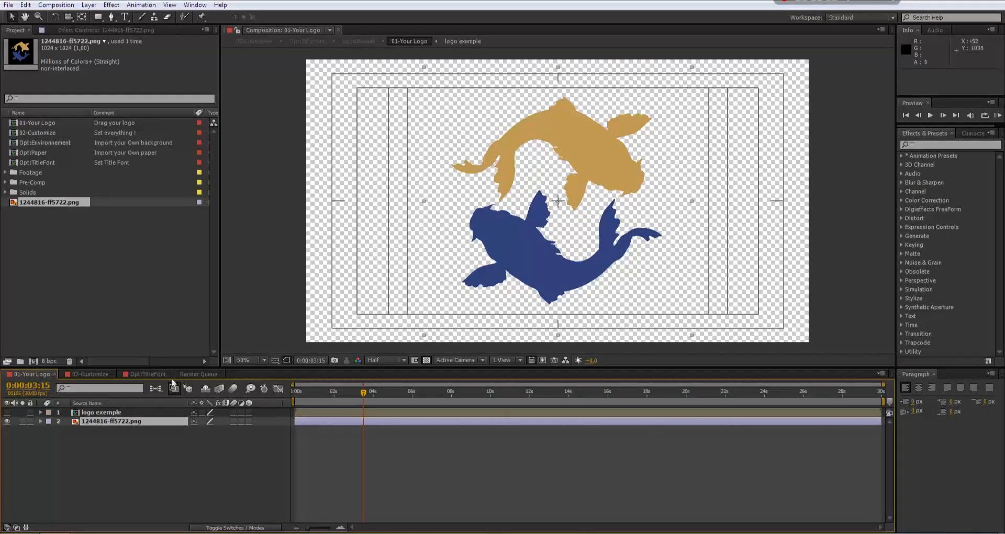
Step: Examine the Title&Logo animation in the 02-Customize composition at several times between about 2 and 11 seconds
{"action": "left_click", "coordinate": [87, 375]}
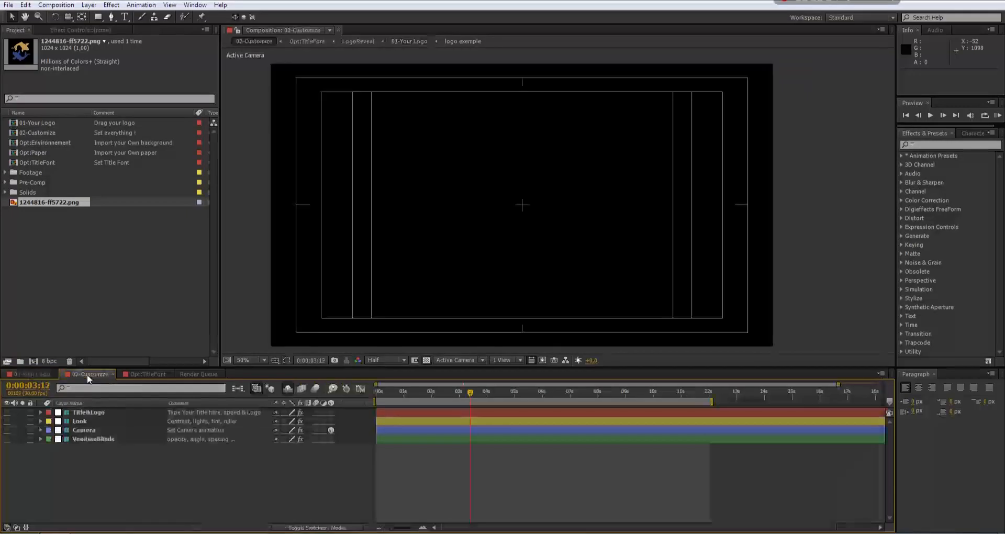
{"action": "left_click", "coordinate": [78, 413]}
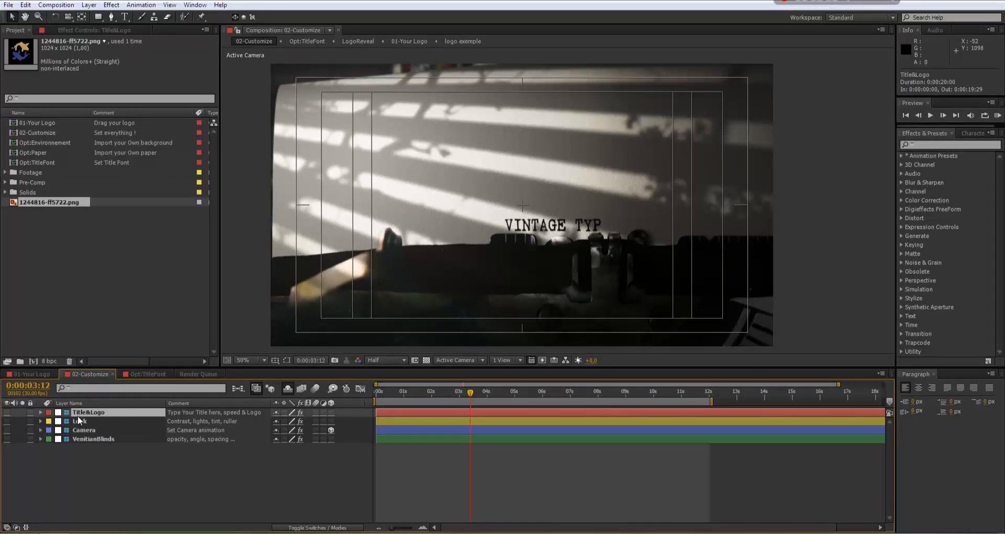
{"action": "left_click", "coordinate": [507, 392]}
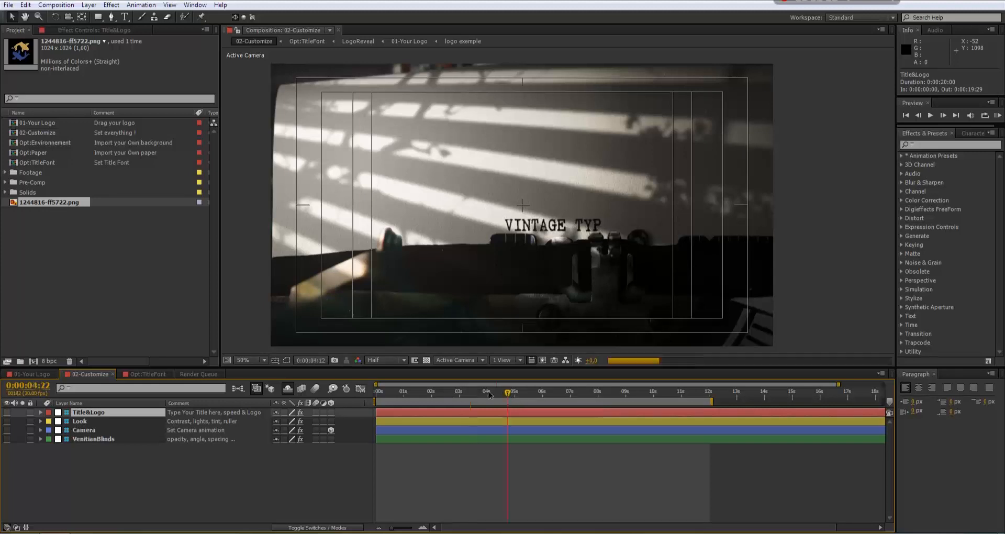
{"action": "left_click", "coordinate": [447, 393]}
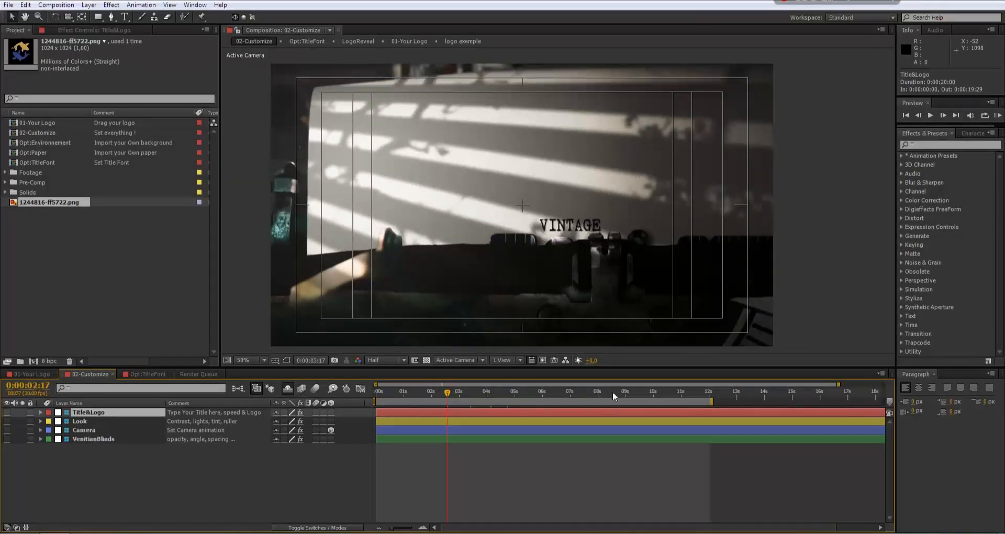
{"action": "left_click", "coordinate": [641, 393]}
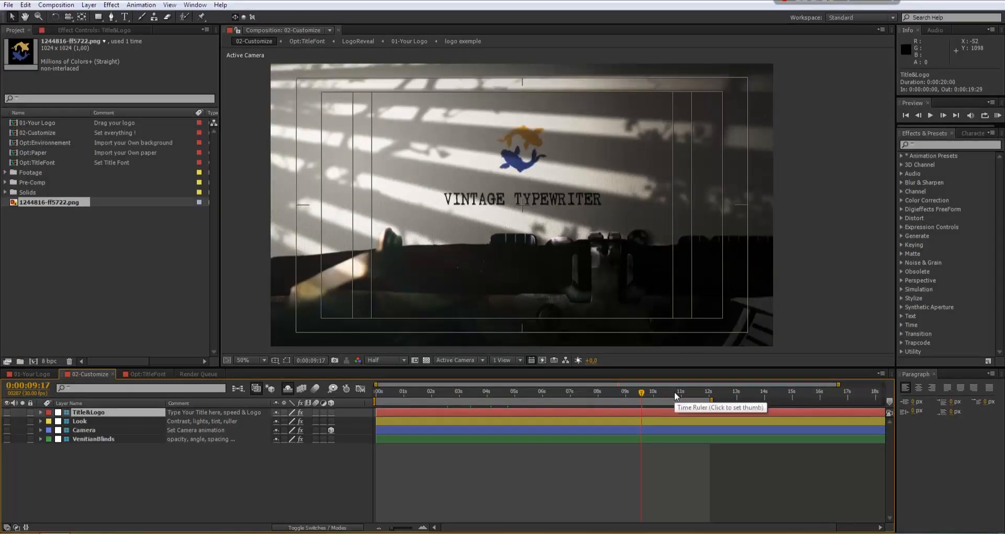
{"action": "left_click", "coordinate": [667, 391]}
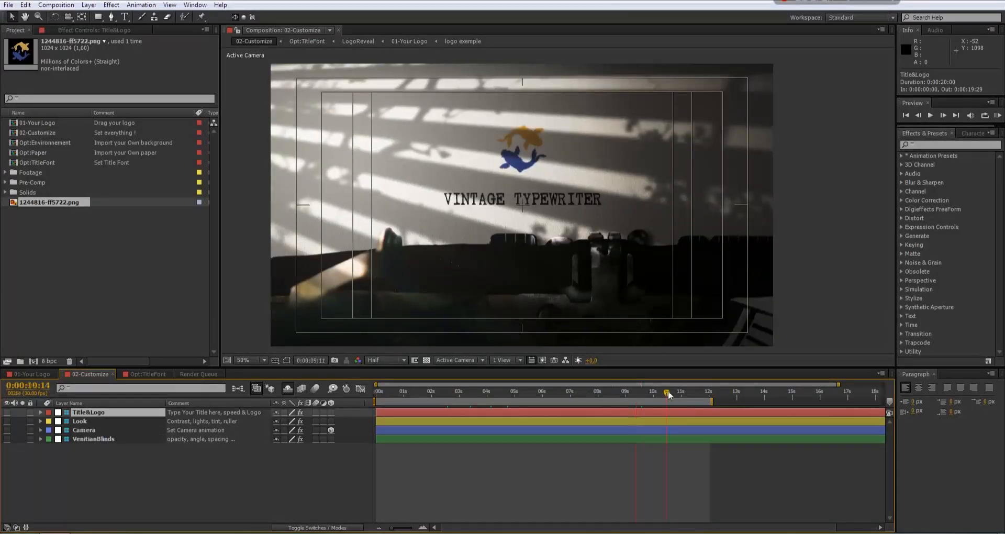
{"action": "left_click", "coordinate": [662, 393]}
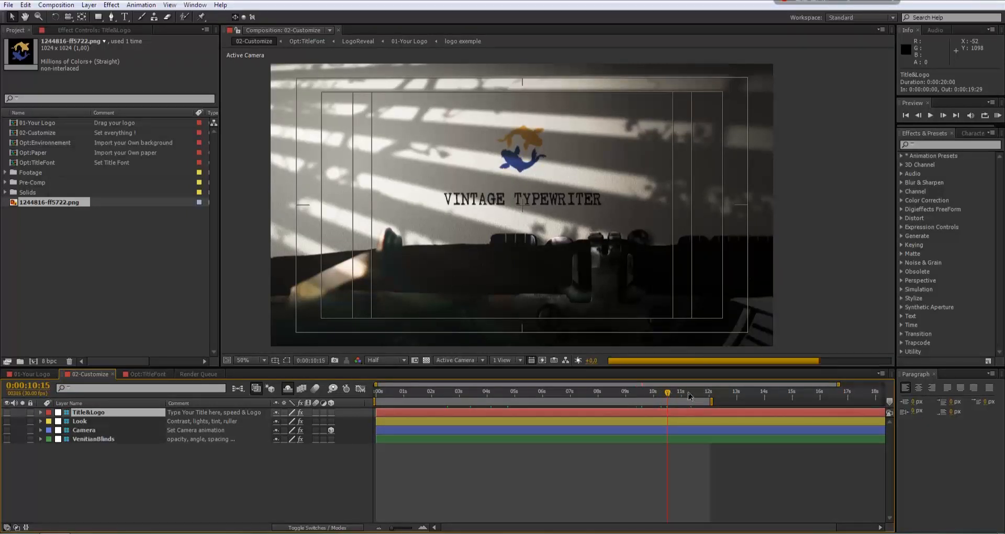
{"action": "left_click", "coordinate": [668, 393]}
{"action": "left_click", "coordinate": [689, 393]}
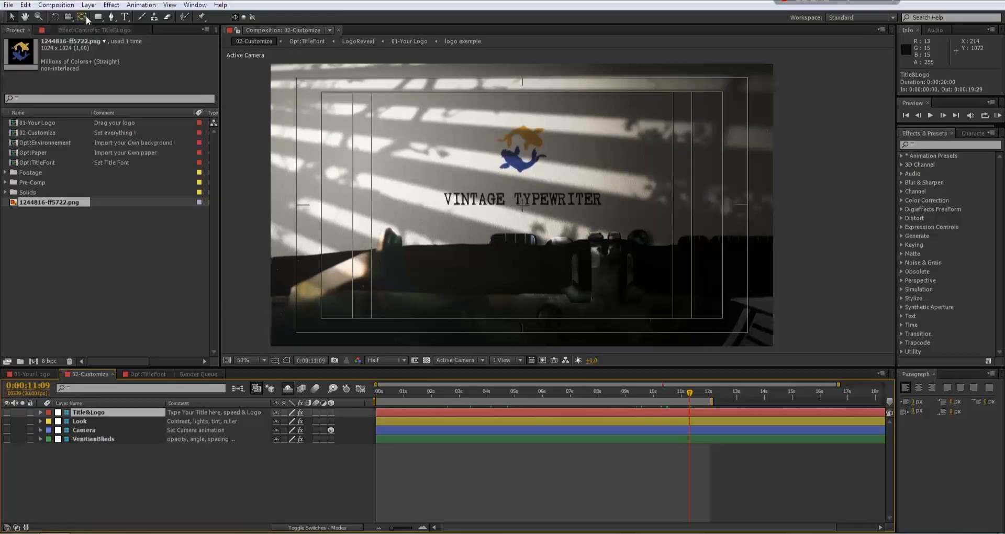
Step: Change the title text to GOLDENFISH MAGAZINE by renaming the VINTAGE TYPEWRITER effect on the Title&Logo layer
{"action": "left_click", "coordinate": [81, 28]}
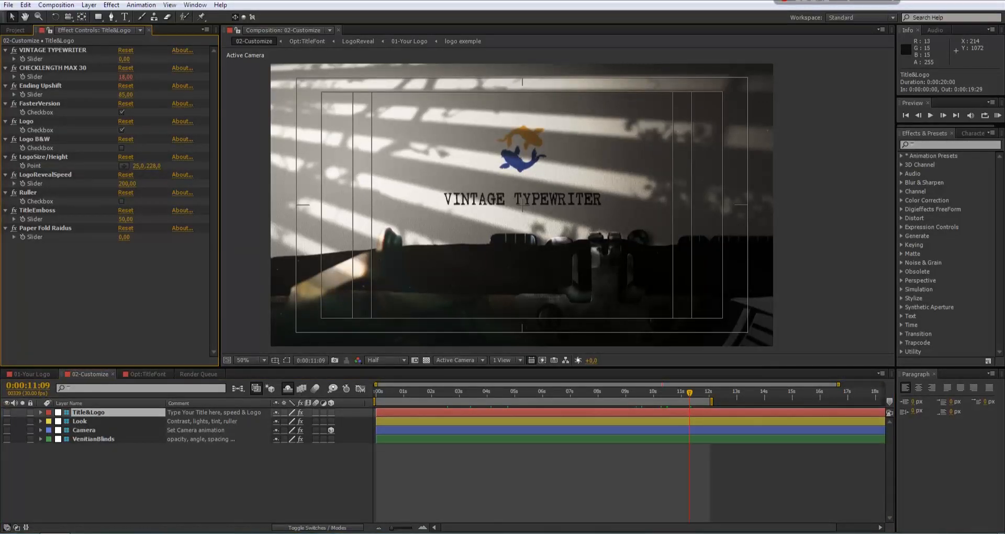
{"action": "left_click", "coordinate": [65, 48]}
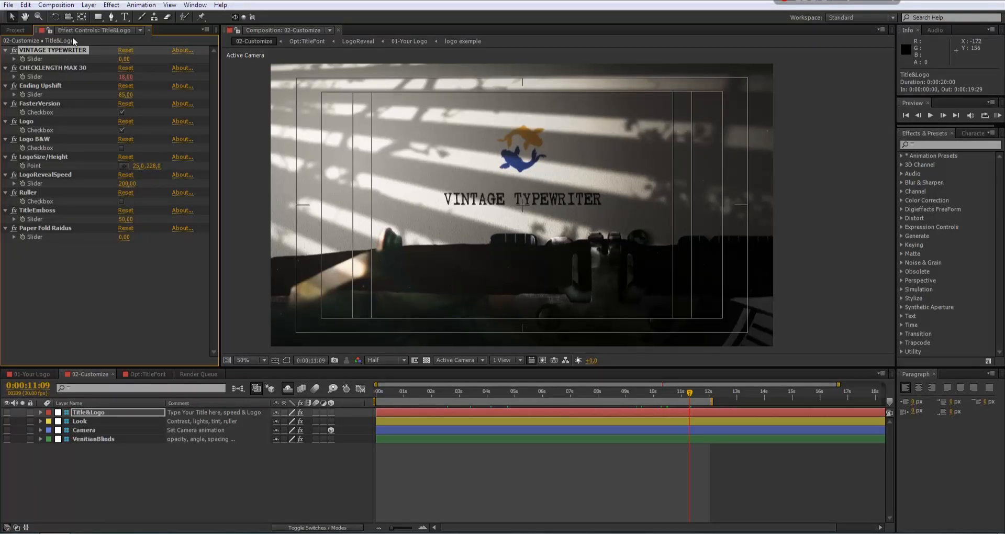
{"action": "key", "text": "Return"}
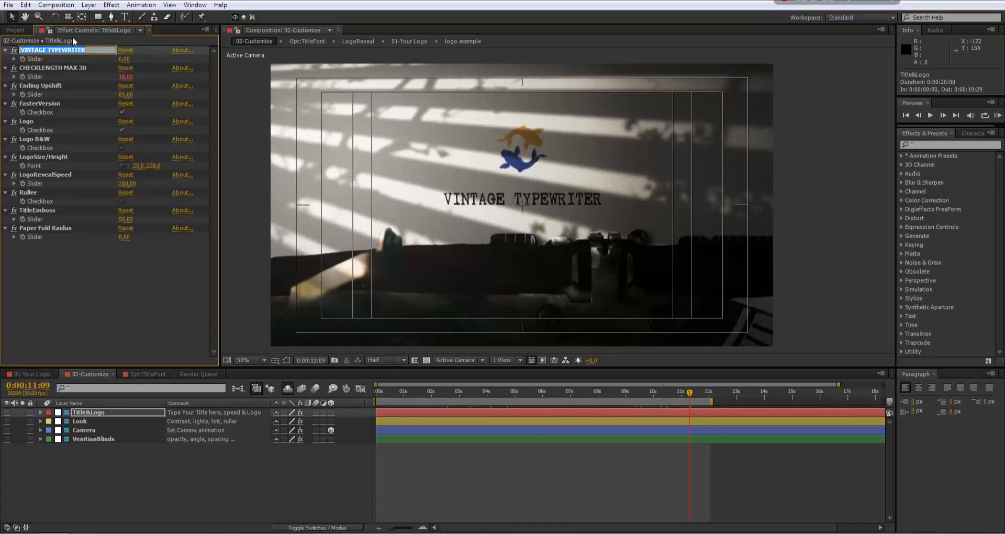
{"action": "type", "text": "GOLDENFISH MAGAZINE"}
{"action": "key", "text": "Return"}
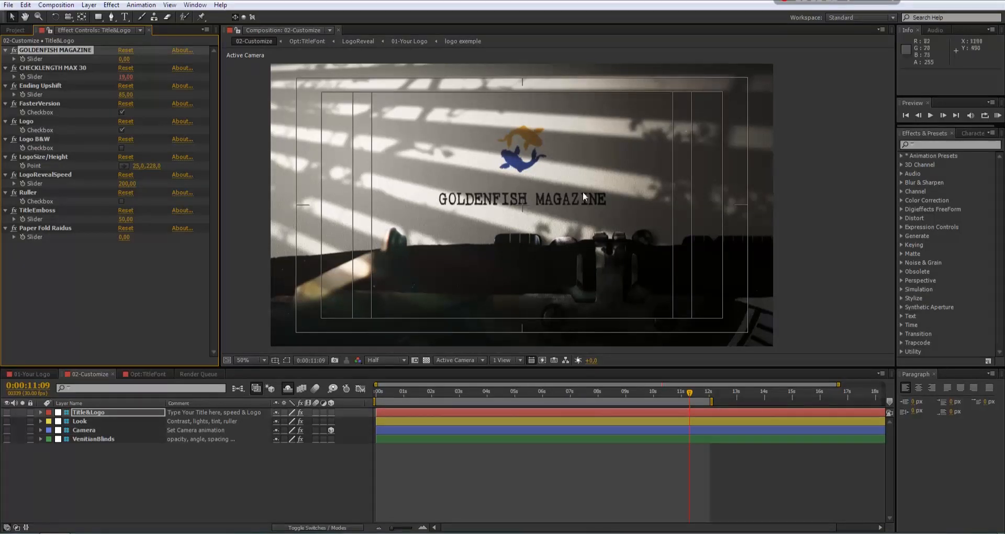
Step: Check the paper's upward shift at the end of the animation and set Ending Upshift to 50
{"action": "left_click_drag", "start_coordinate": [124, 95], "coordinate": [131, 86]}
{"action": "left_click", "coordinate": [39, 84]}
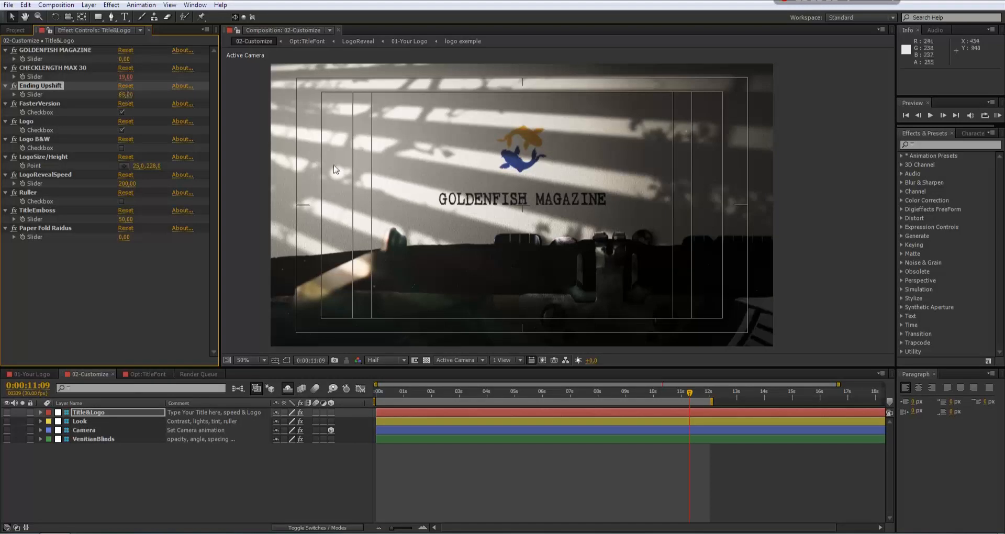
{"action": "left_click_drag", "start_coordinate": [620, 392], "coordinate": [518, 393]}
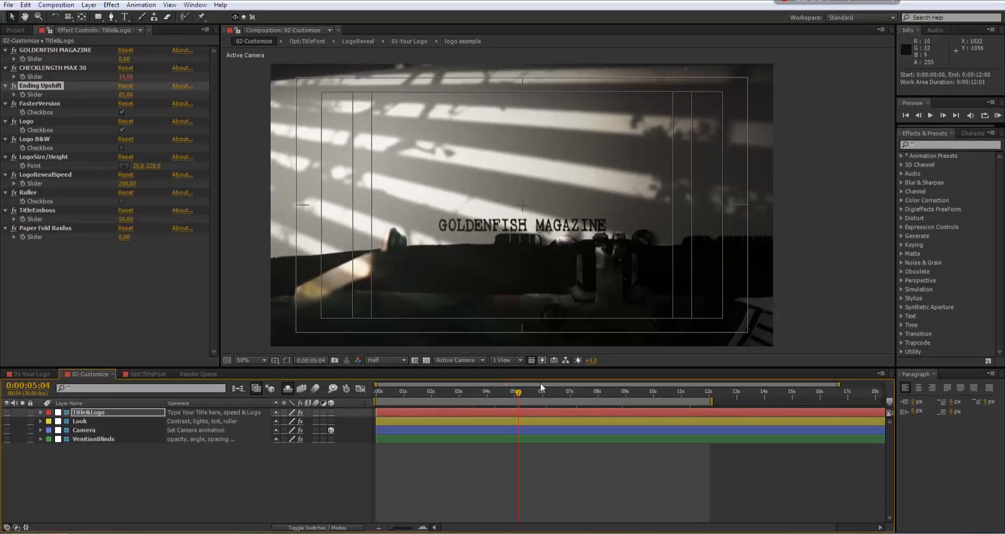
{"action": "left_click", "coordinate": [541, 393]}
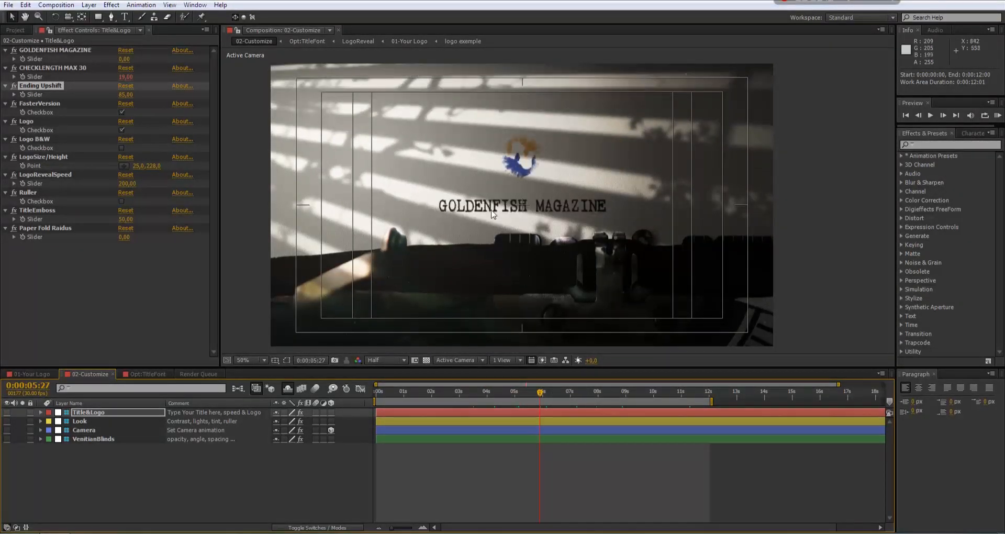
{"action": "left_click_drag", "start_coordinate": [573, 391], "coordinate": [603, 394]}
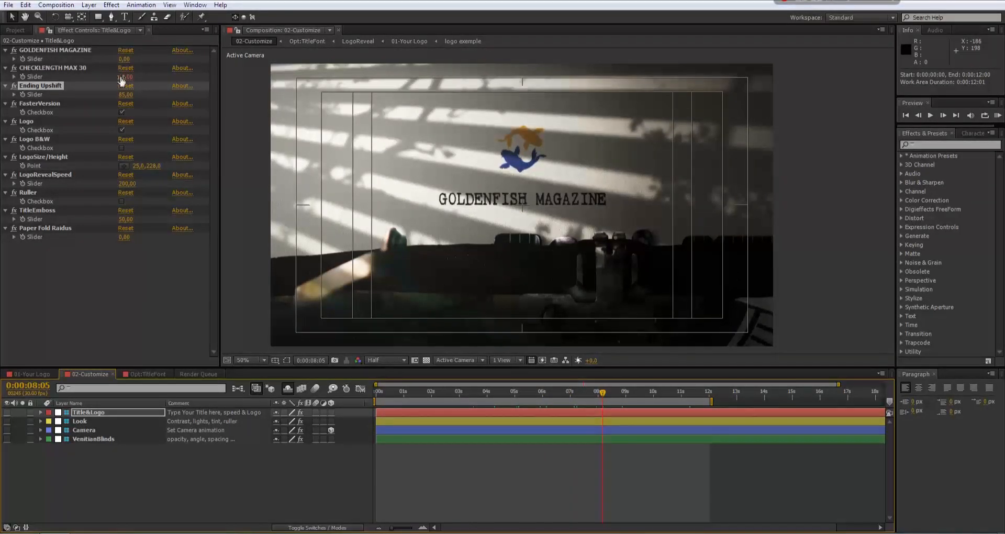
{"action": "left_click", "coordinate": [126, 96]}
{"action": "type", "text": "502"}
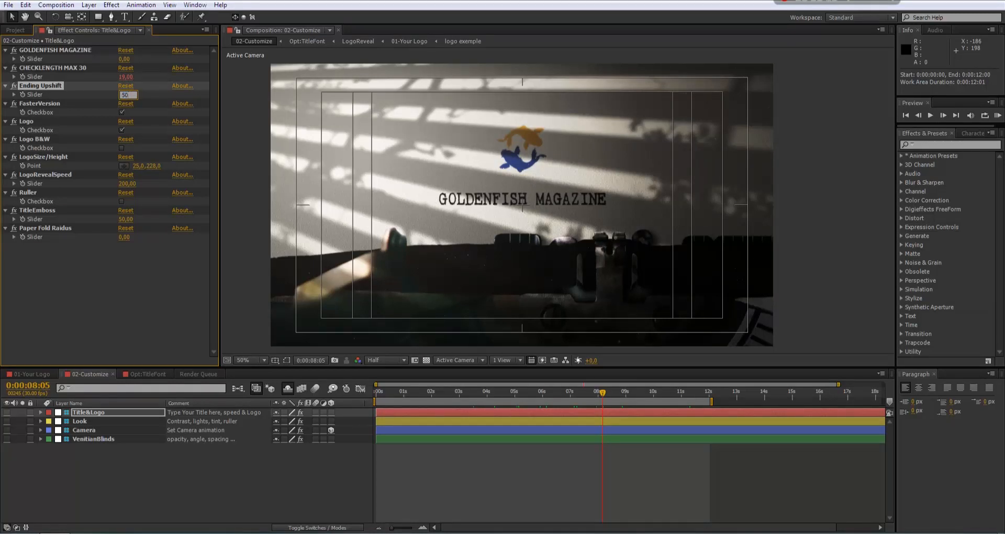
{"action": "key", "text": "Return"}
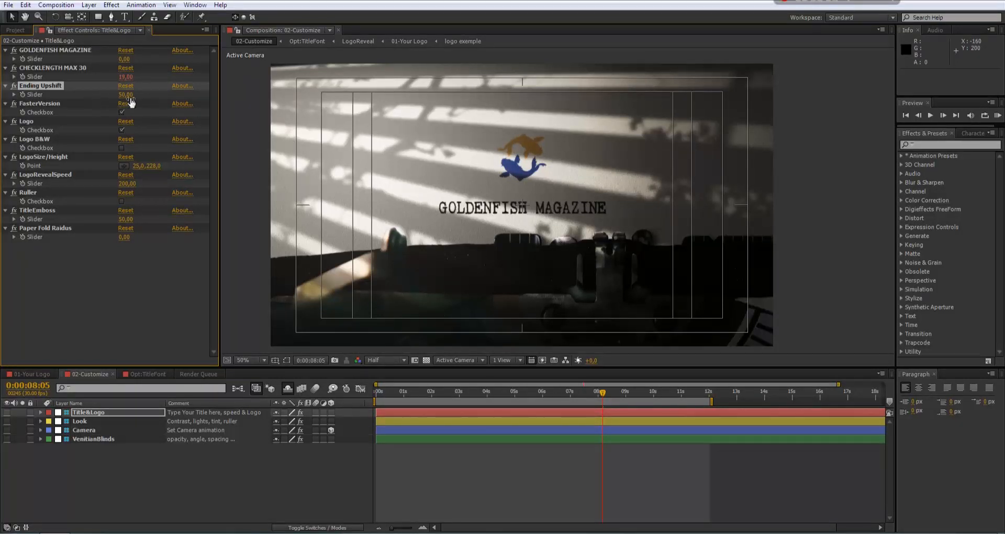
Step: Turn the Ruller option on to preview it over the paper, and turn it off again
{"action": "left_click", "coordinate": [67, 193]}
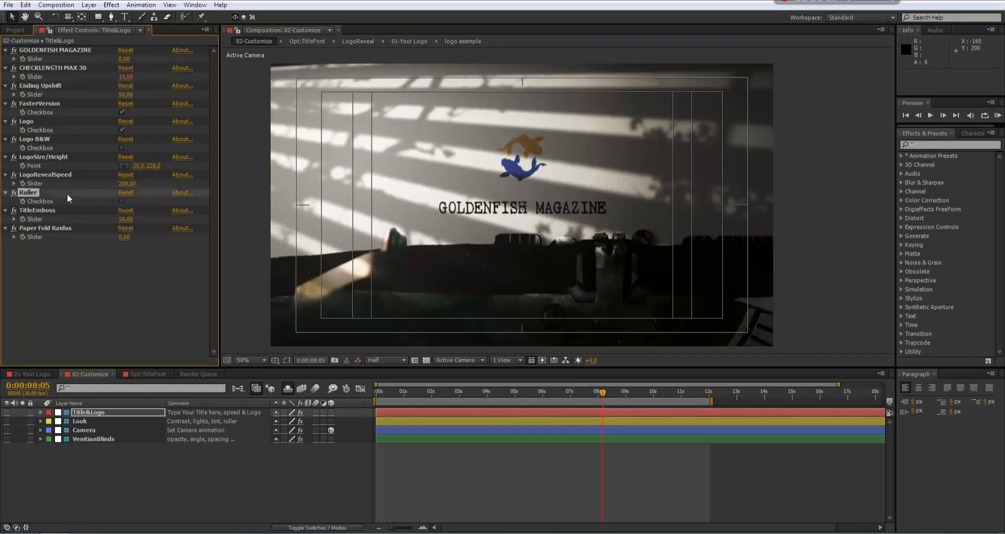
{"action": "left_click", "coordinate": [123, 200]}
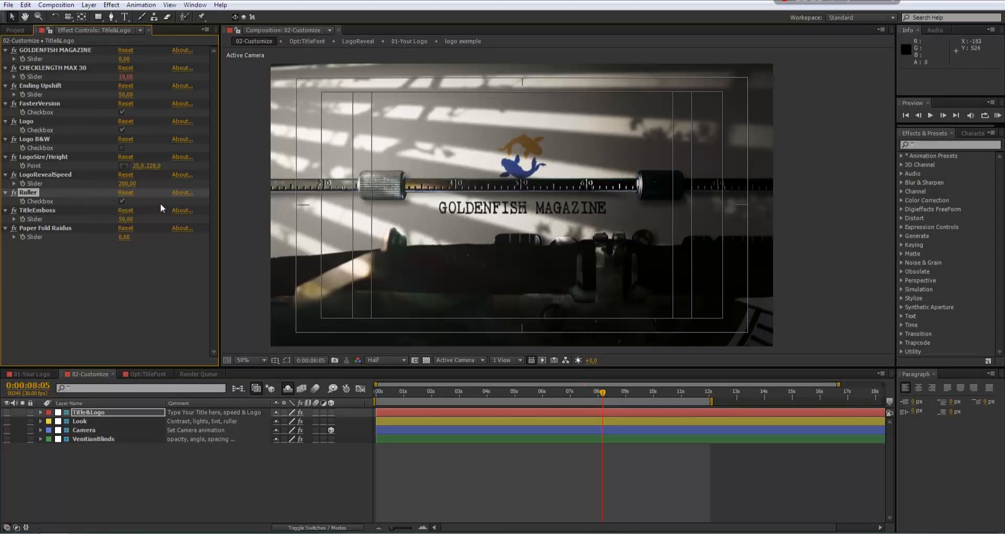
{"action": "left_click", "coordinate": [122, 202]}
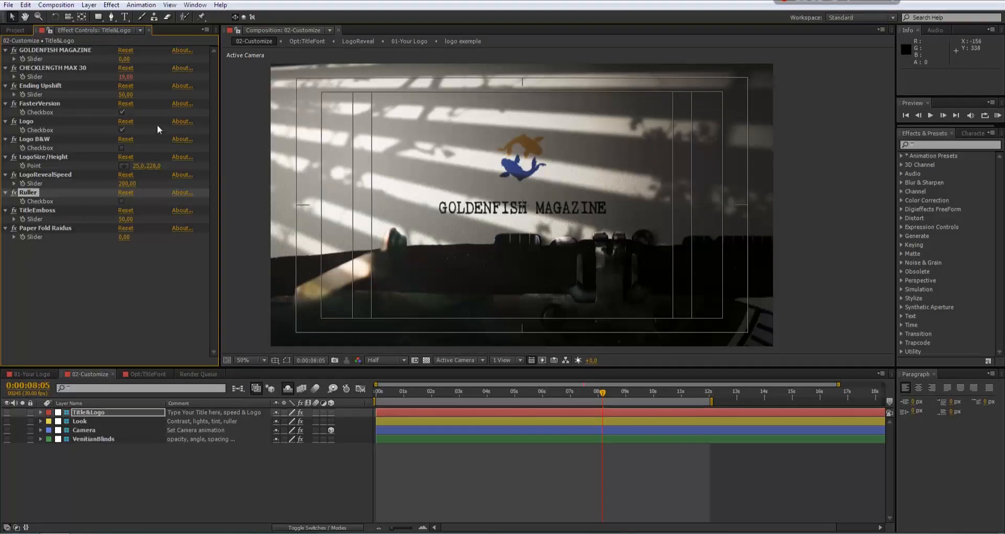
Step: Compare the typing animation at about 6 seconds with FasterVersion on and off, leaving FasterVersion disabled
{"action": "left_click", "coordinate": [42, 103]}
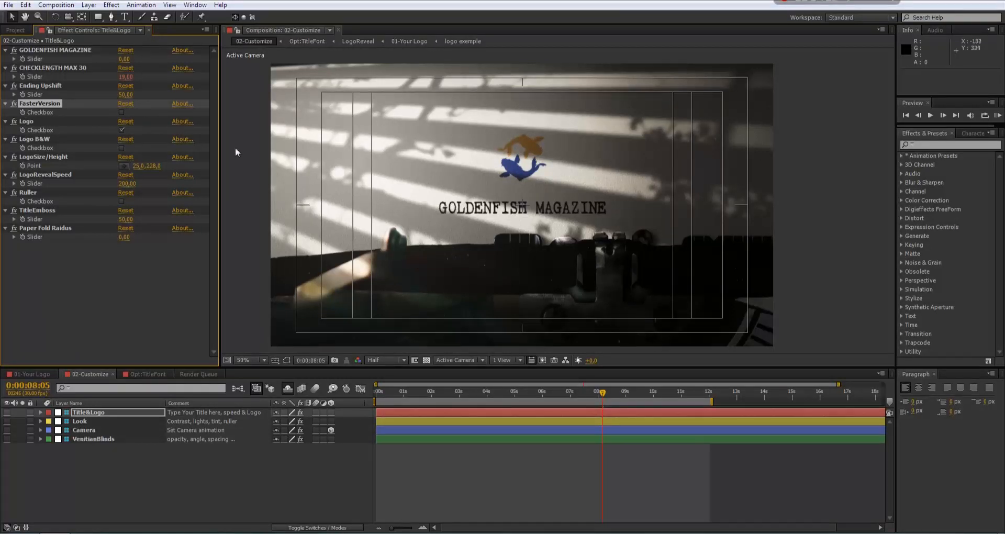
{"action": "left_click", "coordinate": [122, 112]}
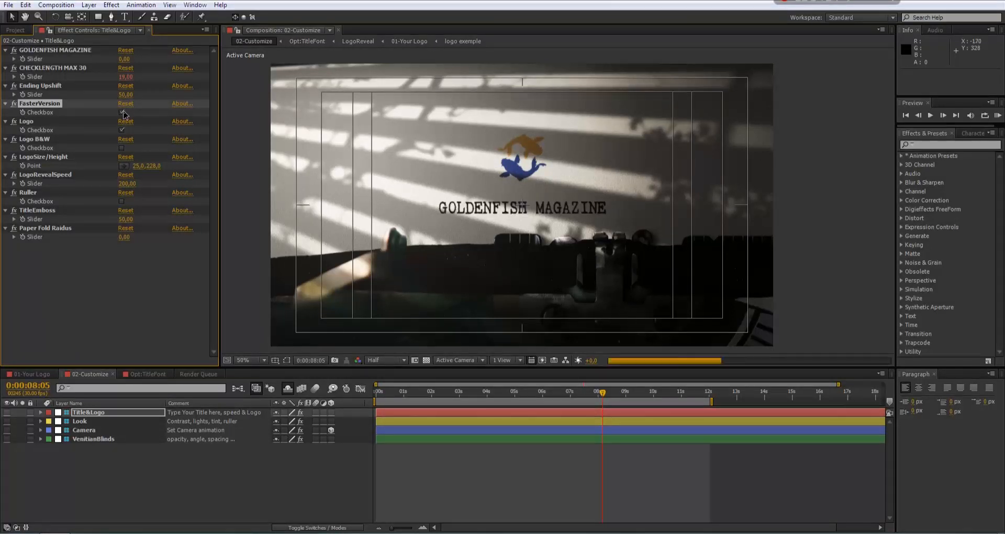
{"action": "left_click", "coordinate": [122, 112]}
{"action": "left_click", "coordinate": [546, 392]}
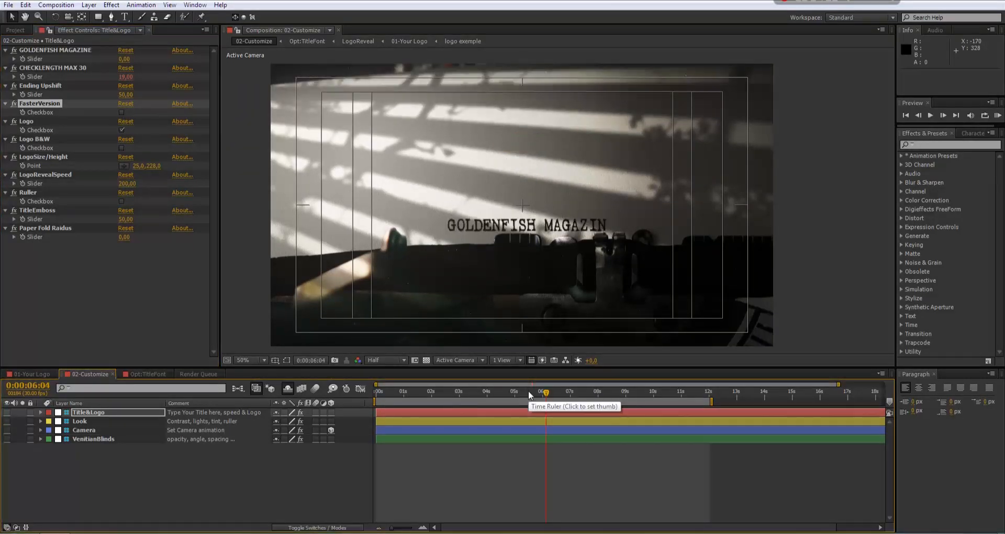
{"action": "left_click", "coordinate": [122, 112]}
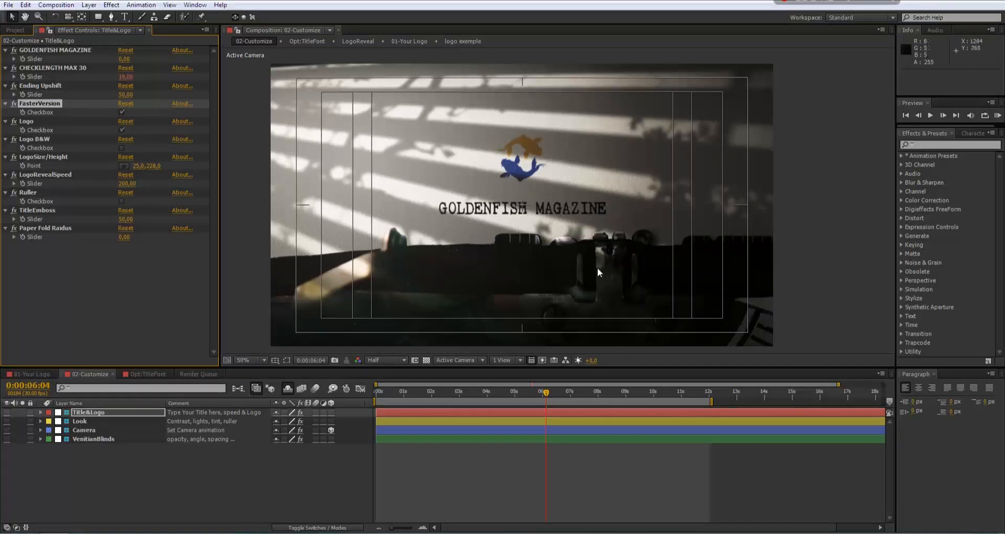
{"action": "left_click", "coordinate": [122, 112]}
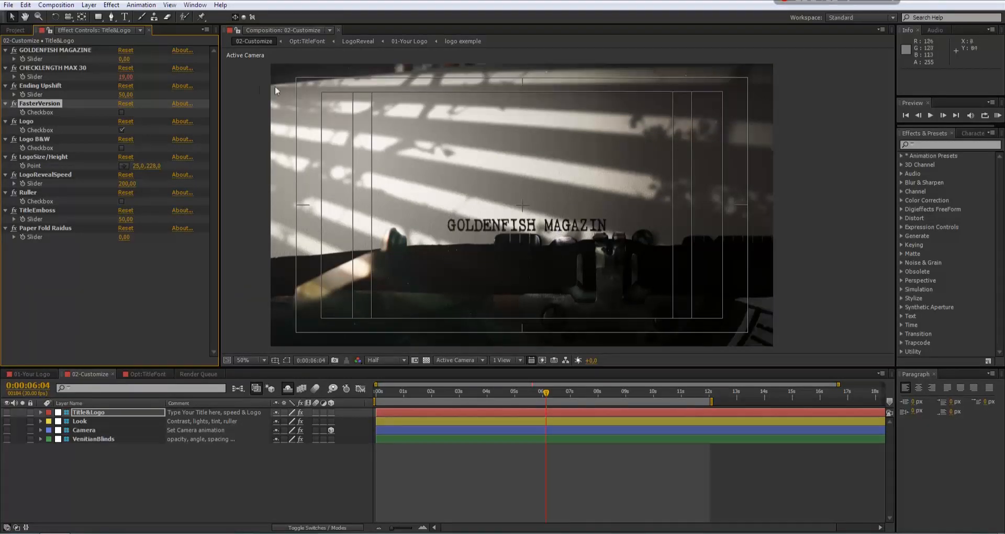
Step: Enable Logo B&W and adjust the LogoSize/Height point to about 27 and 197
{"action": "left_click", "coordinate": [62, 50]}
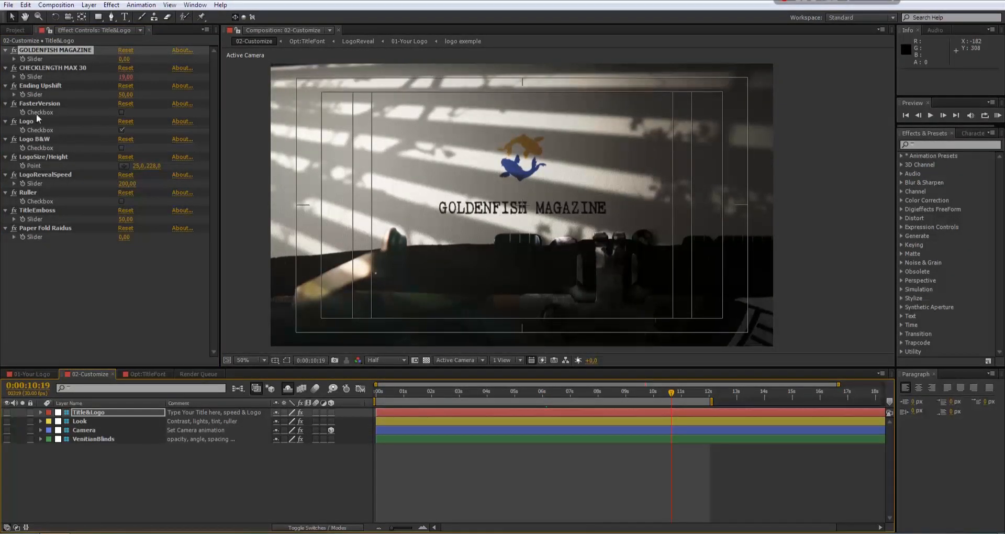
{"action": "left_click", "coordinate": [122, 129]}
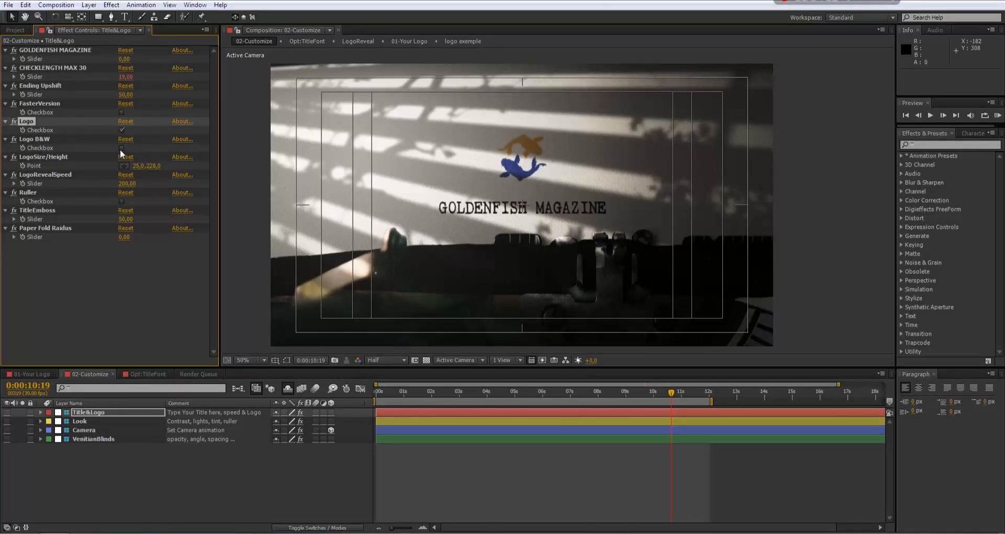
{"action": "left_click", "coordinate": [121, 148]}
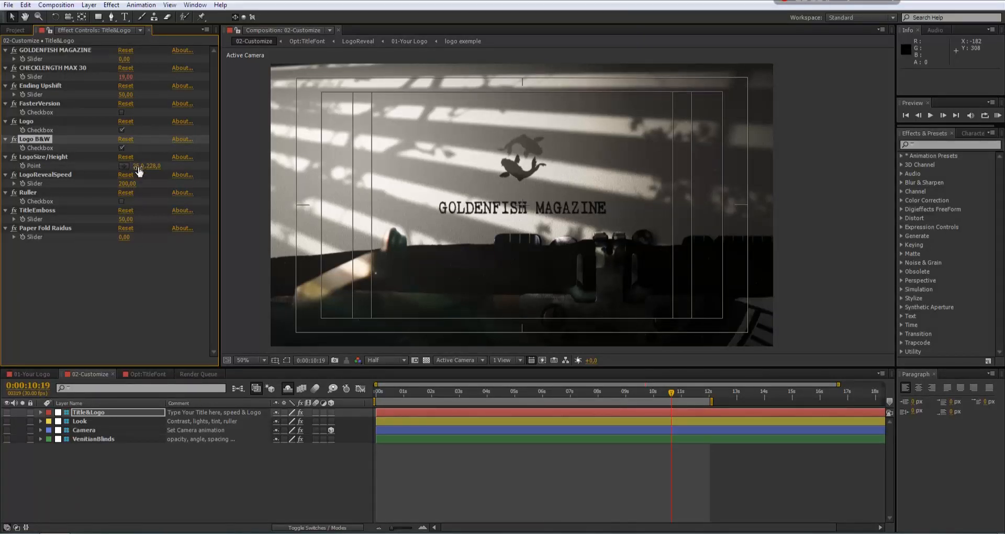
{"action": "mouse_move", "coordinate": [152, 171]}
{"action": "left_mouse_down"}
{"action": "mouse_move", "coordinate": [122, 166]}
{"action": "mouse_move", "coordinate": [134, 168]}
{"action": "left_mouse_up"}
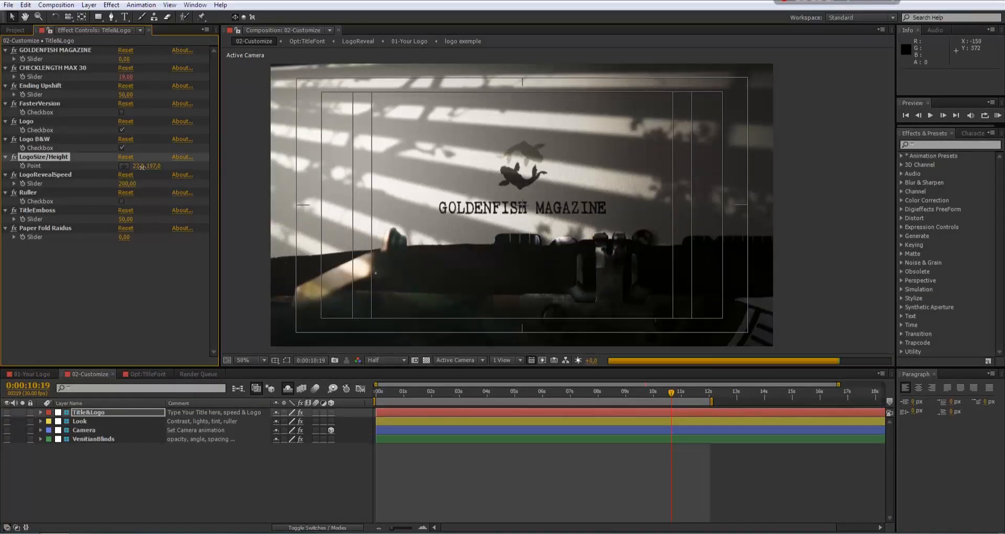
Step: Adjust the LogoSize/Height point to about 39 and 224 and set LogoRevealSpeed to 100, checking the logo reveal
{"action": "left_click_drag", "start_coordinate": [142, 167], "coordinate": [172, 164]}
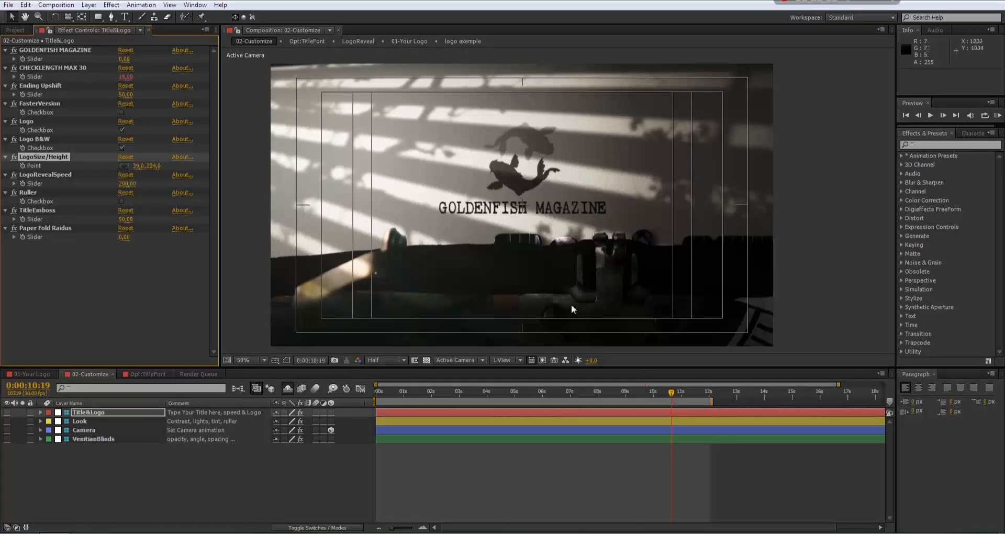
{"action": "left_click", "coordinate": [623, 393]}
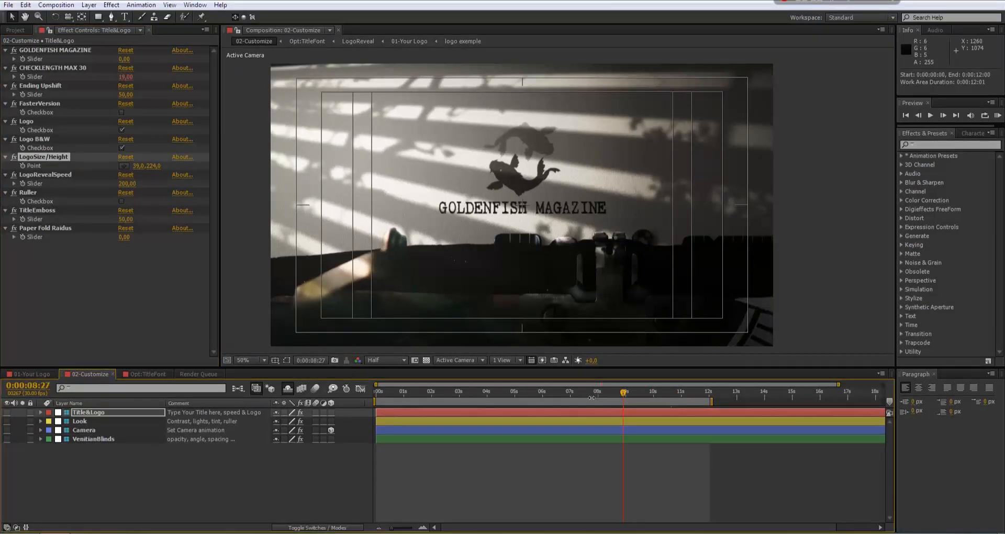
{"action": "left_click", "coordinate": [584, 392]}
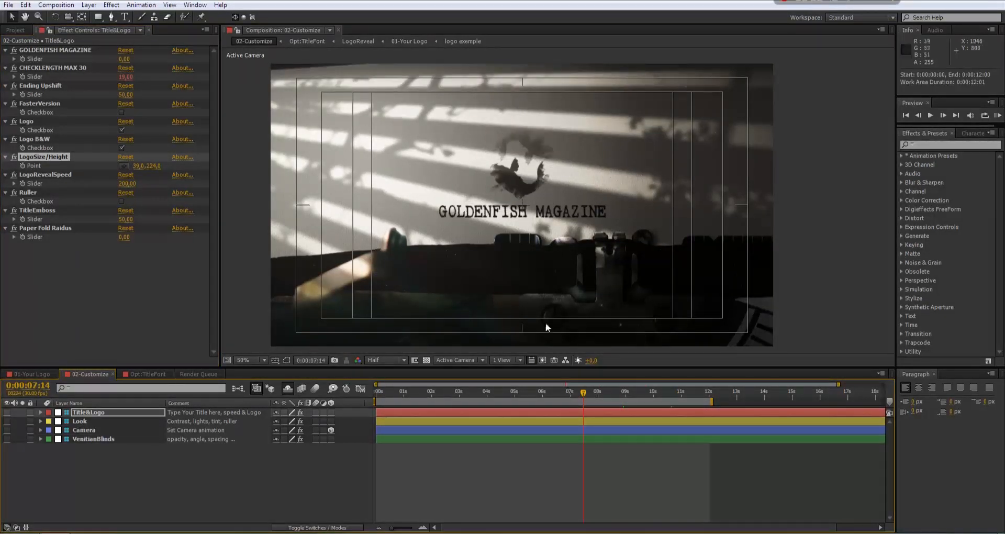
{"action": "left_click", "coordinate": [125, 183]}
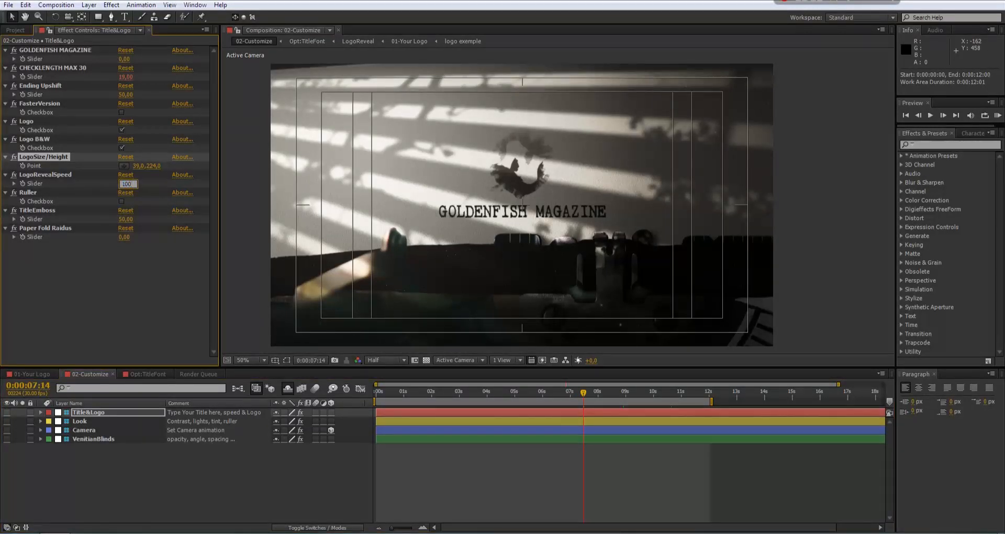
{"action": "key", "text": "Return"}
{"action": "left_click_drag", "start_coordinate": [596, 396], "coordinate": [638, 398]}
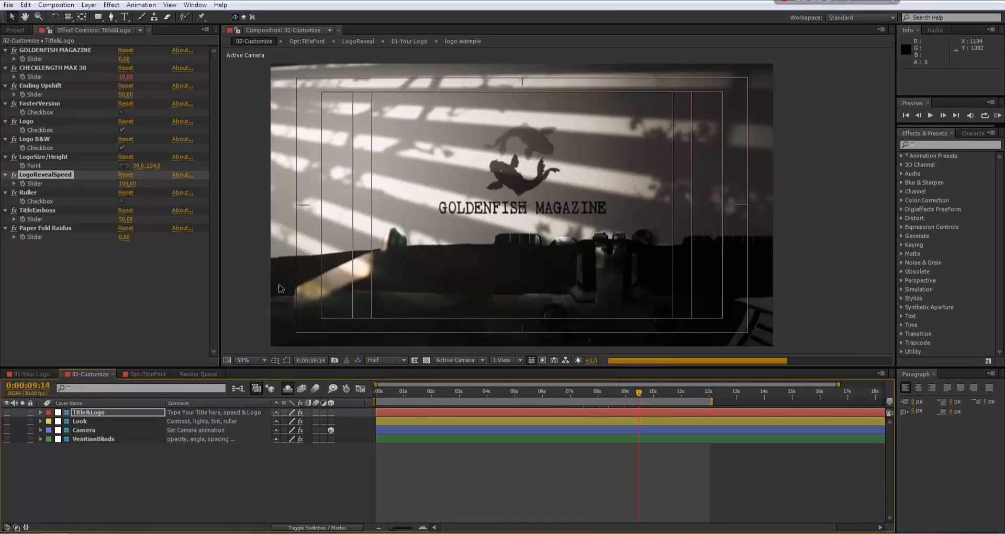
Step: Enable the Ruller option and preview it during the typing animation at about 5 seconds
{"action": "left_click", "coordinate": [122, 202]}
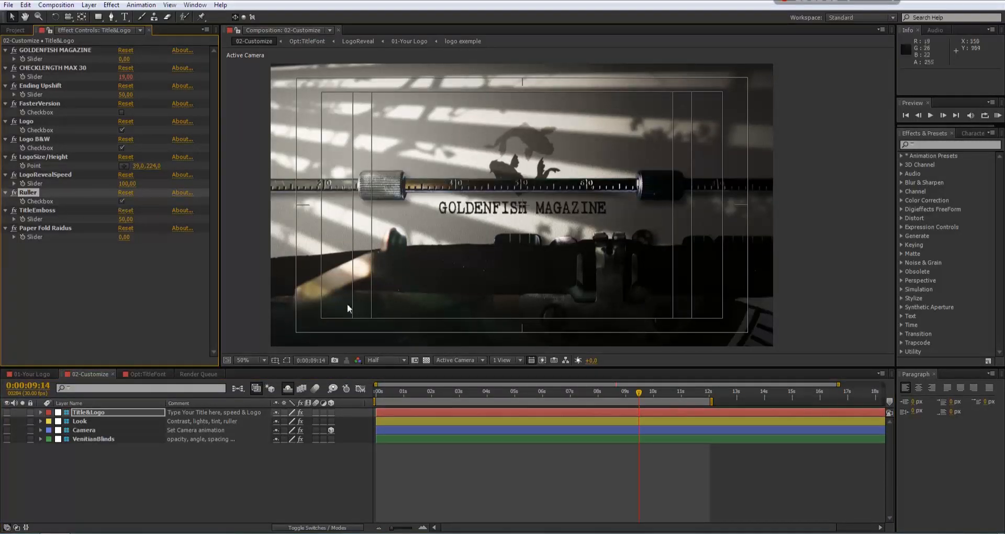
{"action": "left_click", "coordinate": [486, 392]}
{"action": "key", "text": "space"}
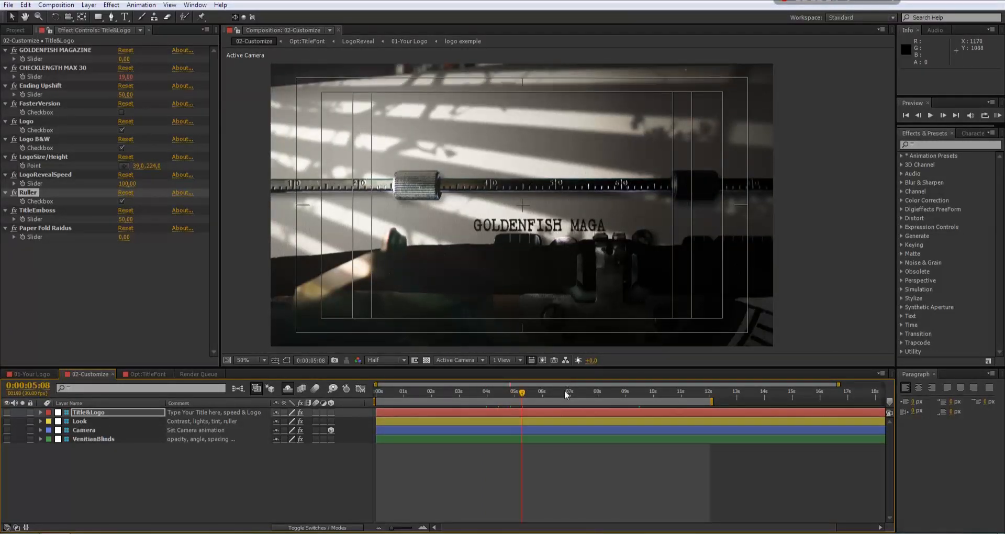
Step: Shorten the title control's name to GOLDENFISH
{"action": "left_click", "coordinate": [57, 48]}
{"action": "key", "text": "Return"}
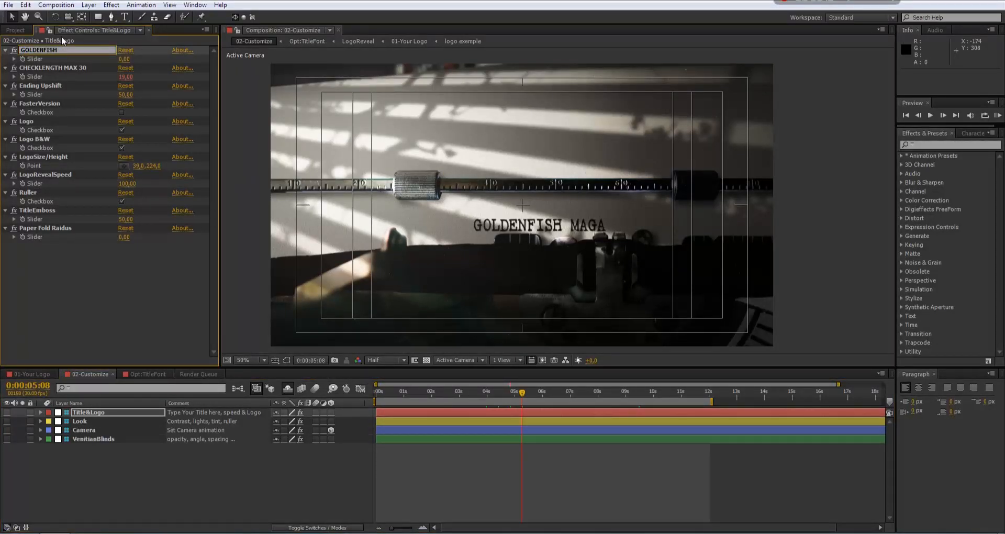
{"action": "key", "text": "Return"}
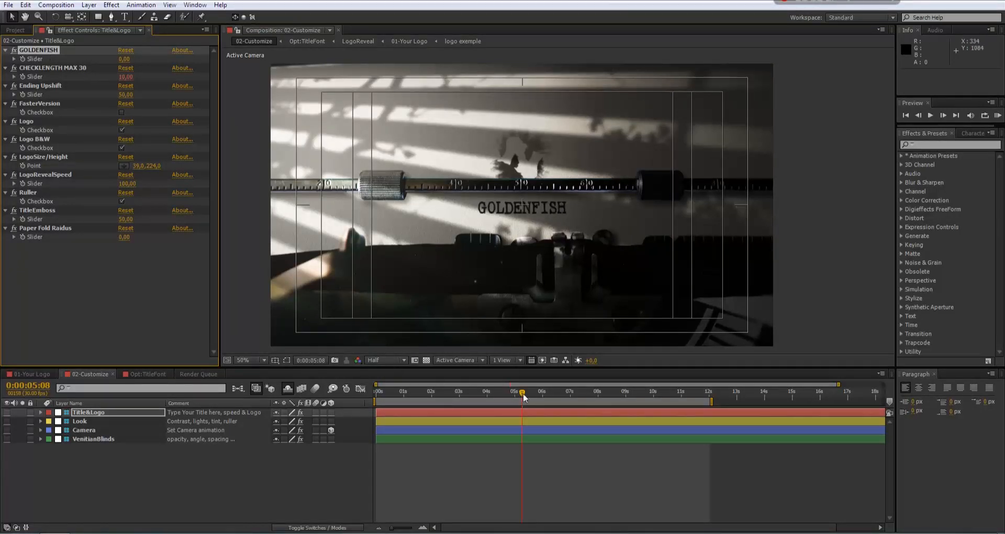
Step: Rename the title control GOLDENFISH MAGAZINE VIEW and preview the typing through to about 10 seconds
{"action": "left_click", "coordinate": [54, 51]}
{"action": "key", "text": "Return"}
{"action": "left_click", "coordinate": [53, 51]}
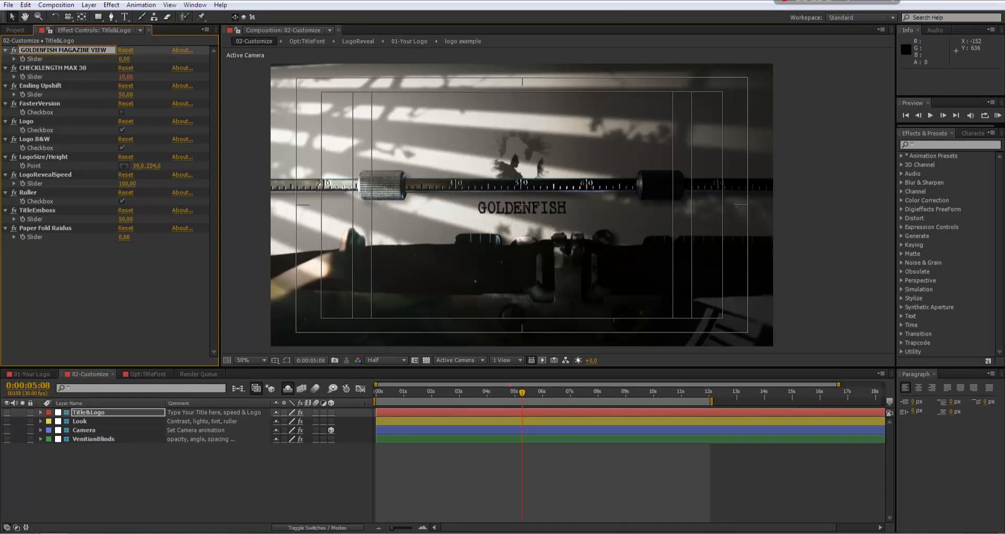
{"action": "left_click", "coordinate": [152, 281]}
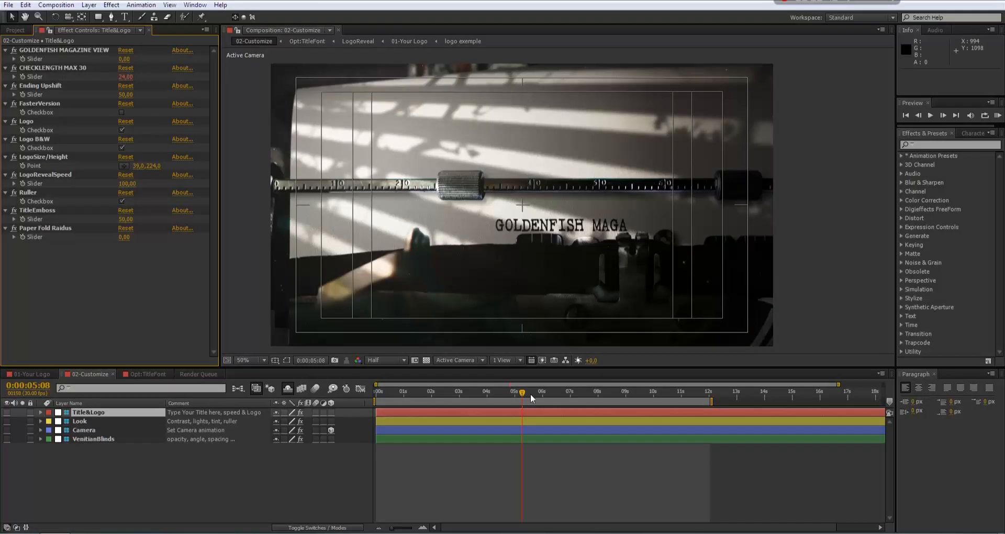
{"action": "left_click_drag", "start_coordinate": [540, 394], "coordinate": [613, 399]}
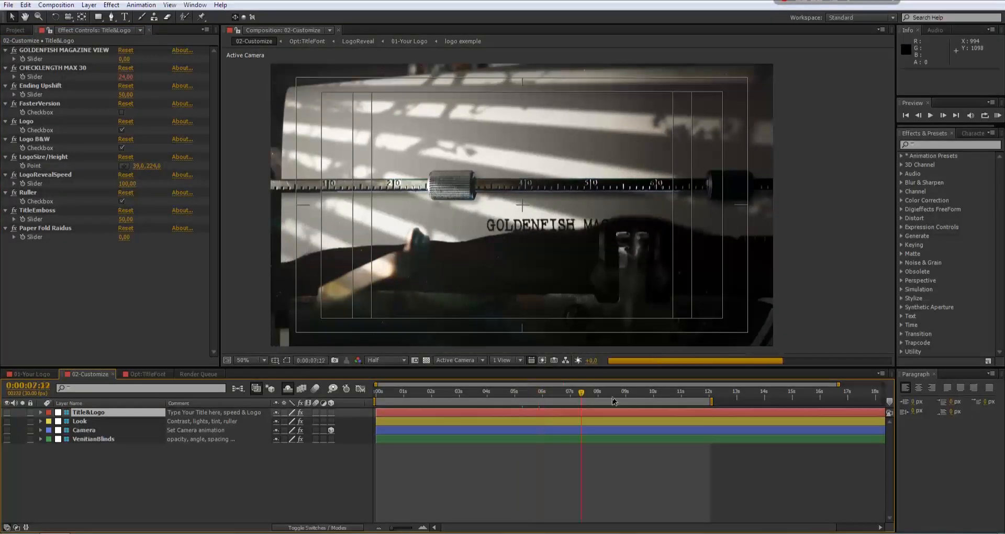
{"action": "left_click", "coordinate": [652, 396]}
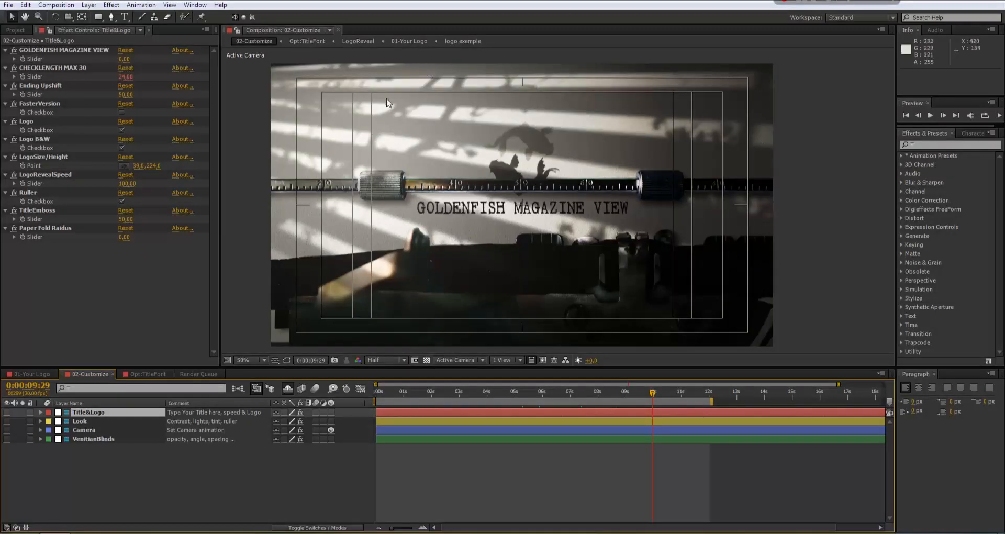
Step: Lower Paper Fold Raidus to about -198
{"action": "left_click", "coordinate": [119, 235]}
{"action": "left_click_drag", "start_coordinate": [119, 235], "coordinate": [24, 250]}
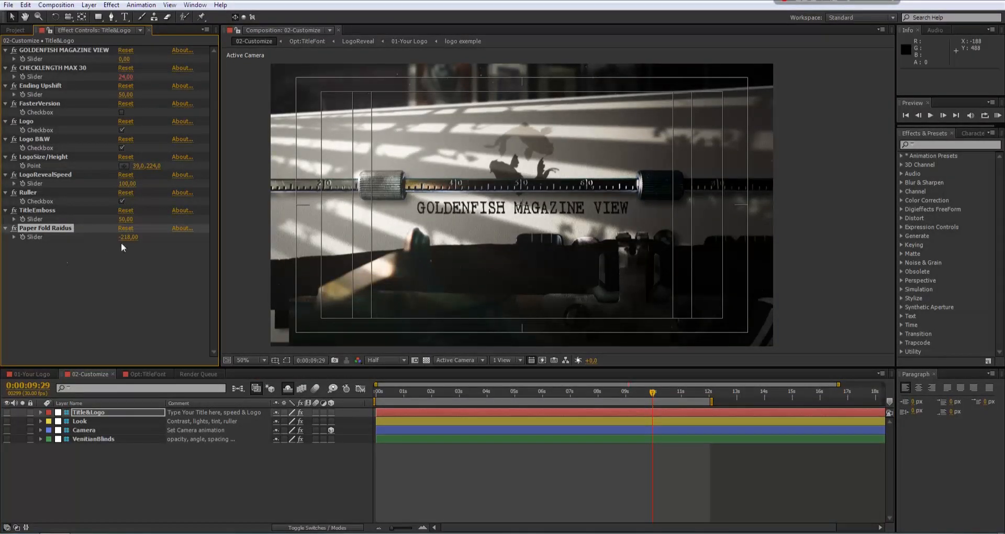
{"action": "left_click_drag", "start_coordinate": [128, 237], "coordinate": [143, 237]}
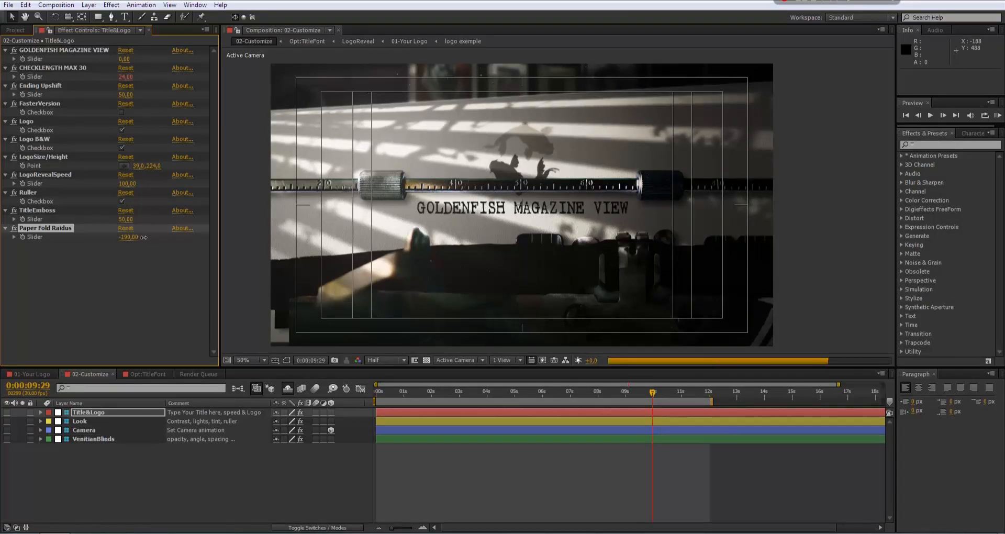
Step: Reset the Look layer's Curves and reshape the RGB curve into an S-curve for stronger contrast
{"action": "left_click", "coordinate": [81, 422]}
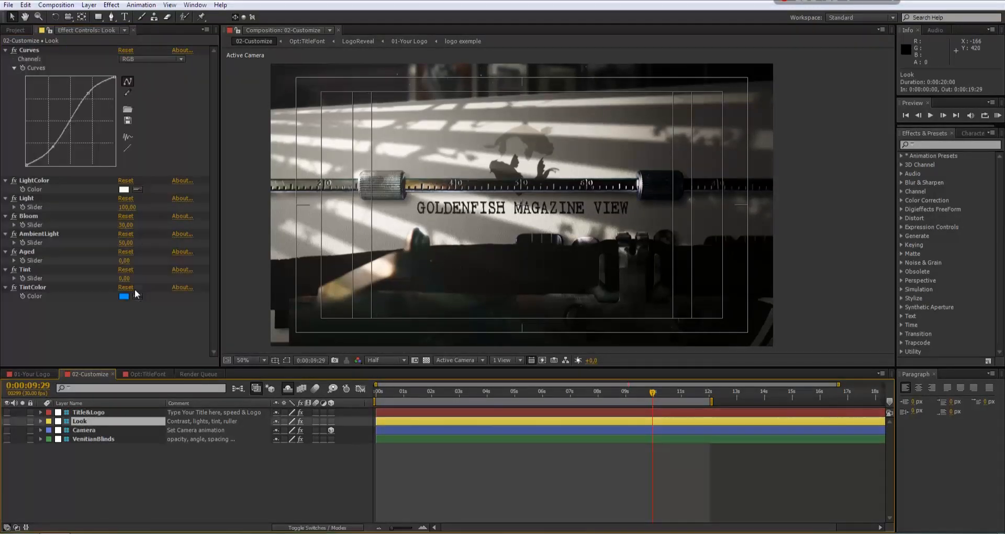
{"action": "left_click", "coordinate": [31, 50]}
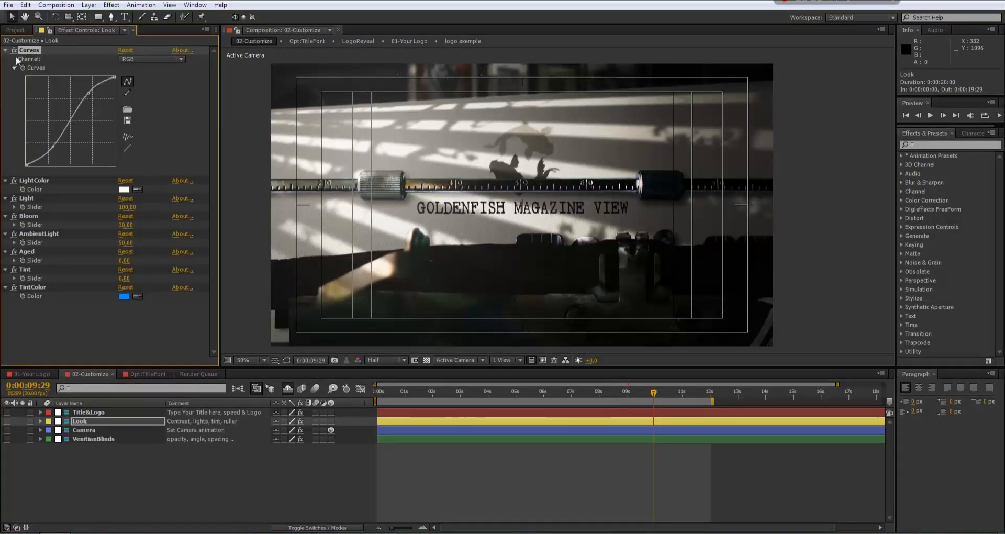
{"action": "left_click", "coordinate": [130, 49]}
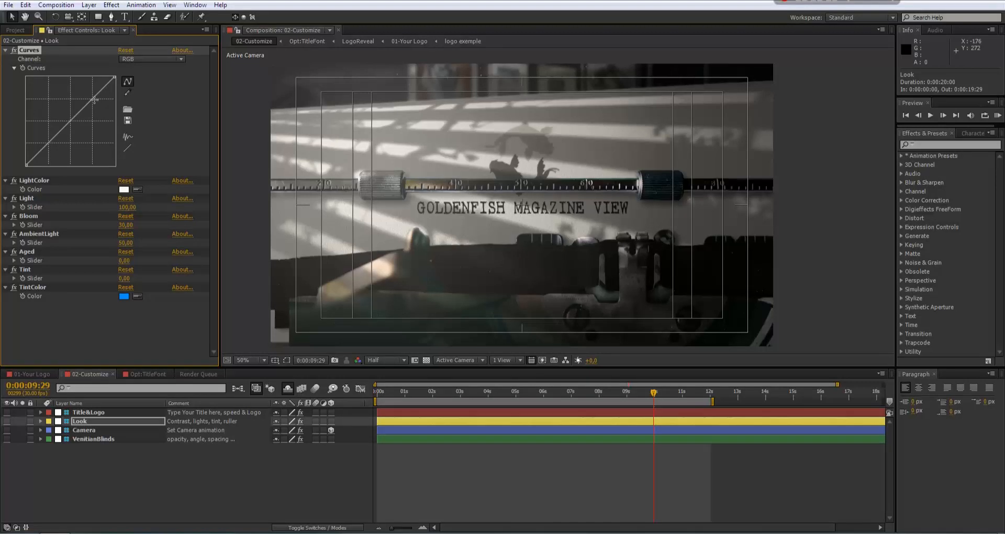
{"action": "left_click_drag", "start_coordinate": [92, 100], "coordinate": [88, 96]}
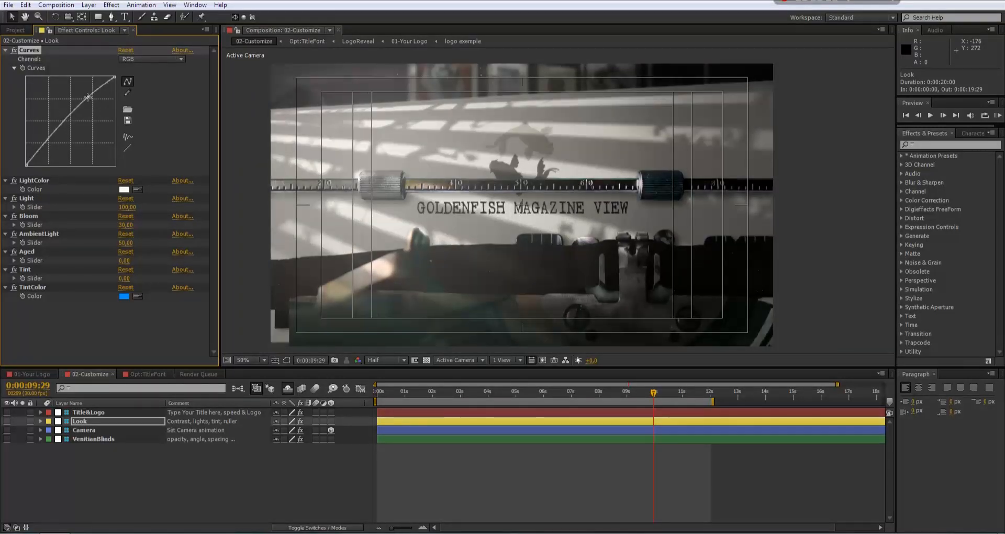
{"action": "left_click_drag", "start_coordinate": [48, 142], "coordinate": [51, 149]}
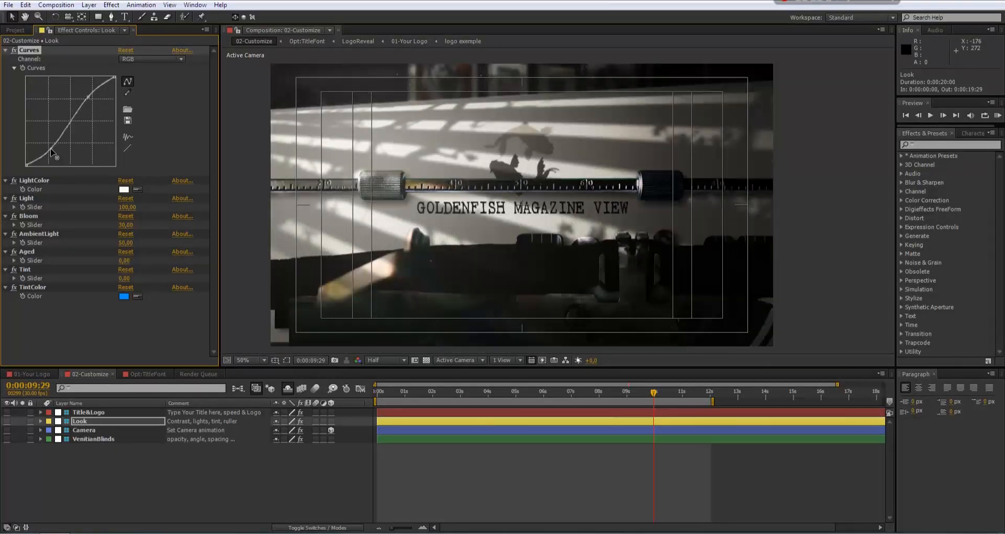
{"action": "left_click_drag", "start_coordinate": [88, 97], "coordinate": [92, 91]}
Step: Change the Look layer's LightColor to a light blue
{"action": "left_click", "coordinate": [35, 181]}
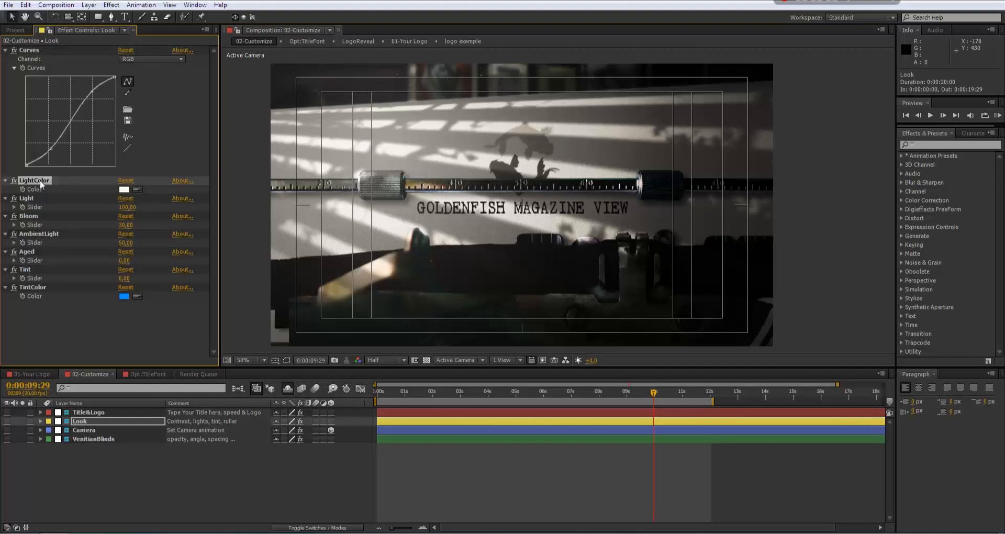
{"action": "left_click", "coordinate": [123, 189]}
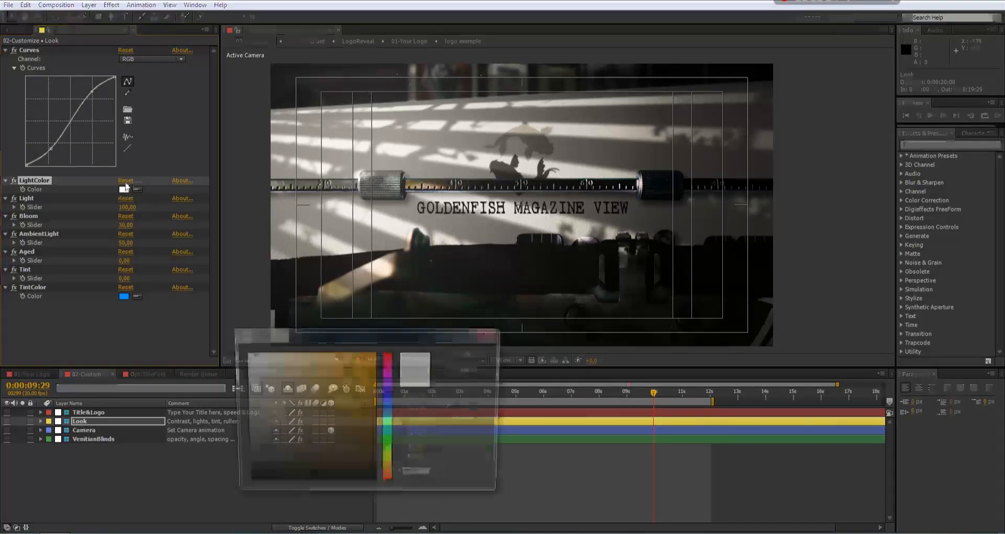
{"action": "left_click", "coordinate": [391, 411]}
{"action": "left_click_drag", "start_coordinate": [318, 355], "coordinate": [291, 352]}
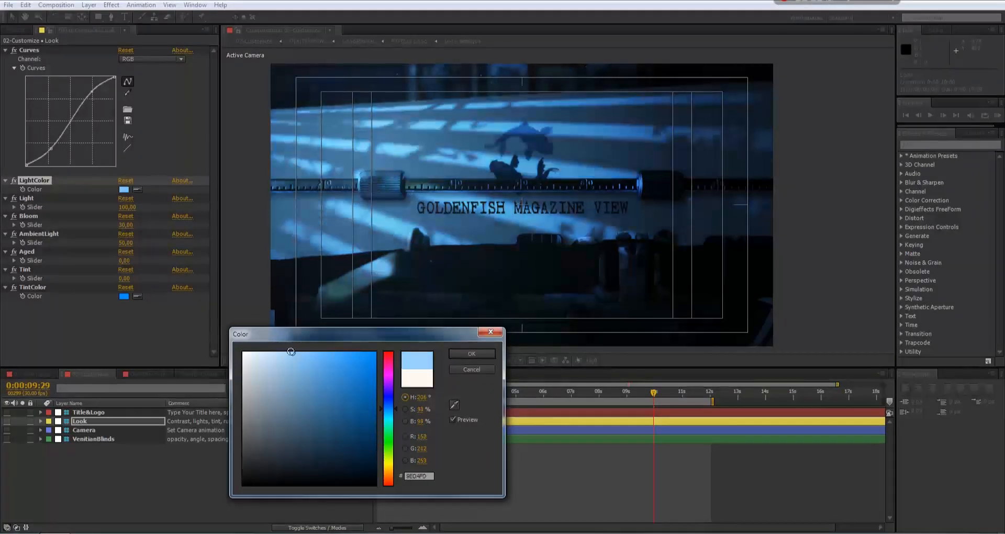
{"action": "left_click", "coordinate": [471, 354]}
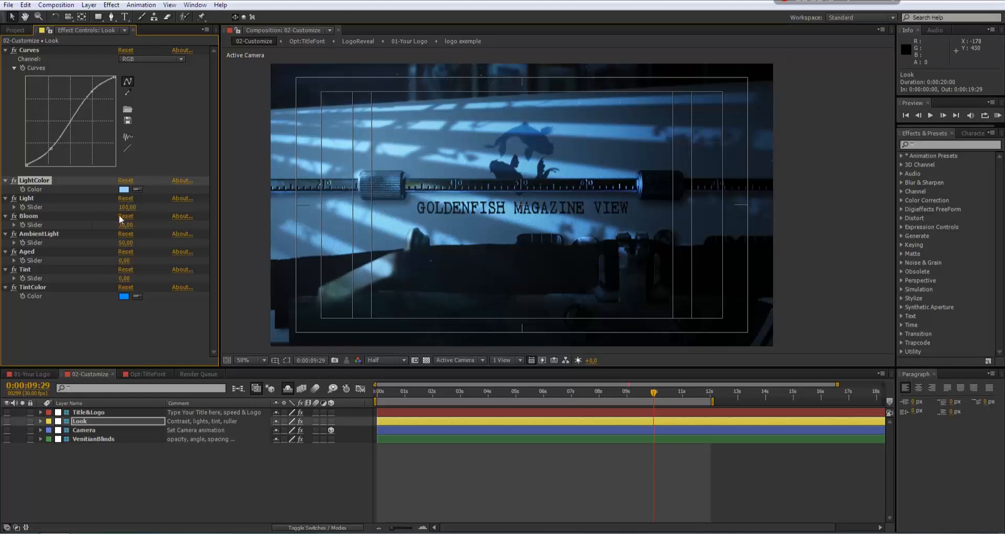
Step: Adjust the Look layer's Light to 150, Bloom to about 45 and AmbientLight to about 38
{"action": "mouse_move", "coordinate": [134, 212]}
{"action": "left_mouse_down"}
{"action": "mouse_move", "coordinate": [149, 212]}
{"action": "mouse_move", "coordinate": [127, 225]}
{"action": "mouse_move", "coordinate": [138, 224]}
{"action": "left_mouse_up"}
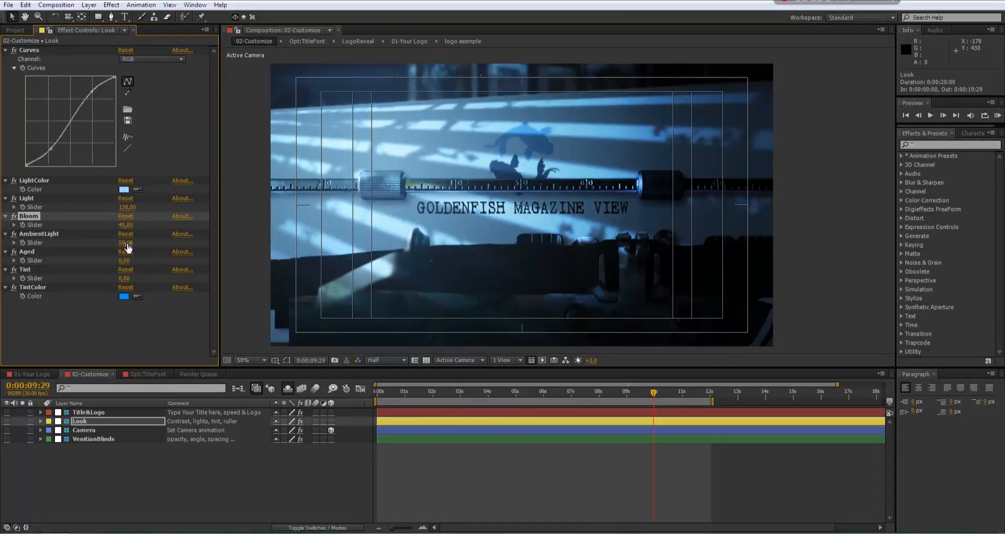
{"action": "left_click_drag", "start_coordinate": [127, 244], "coordinate": [113, 246]}
{"action": "left_click_drag", "start_coordinate": [113, 246], "coordinate": [117, 246]}
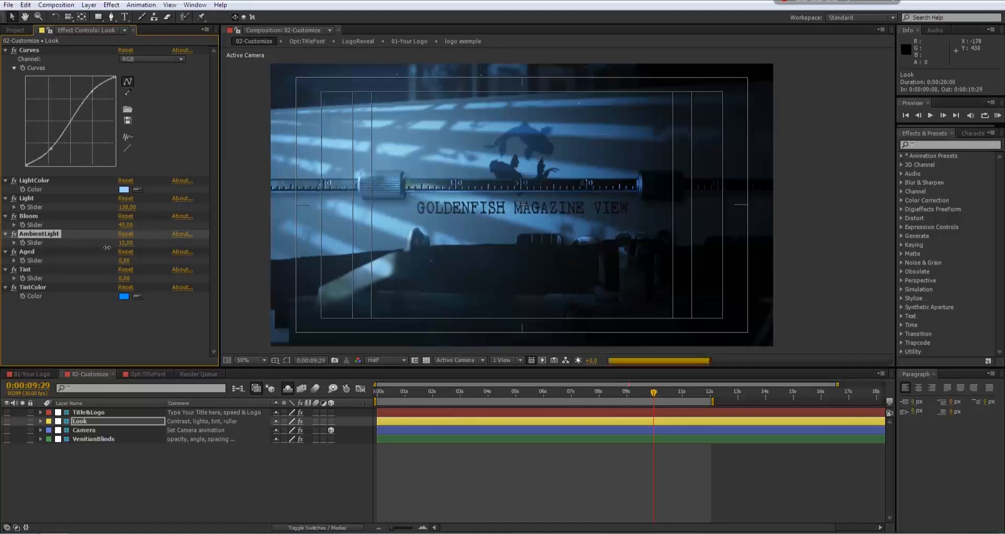
Step: Preview the Aged effect on the Look layer, leaving Aged at 0, and set Tint to 100
{"action": "left_click", "coordinate": [34, 252]}
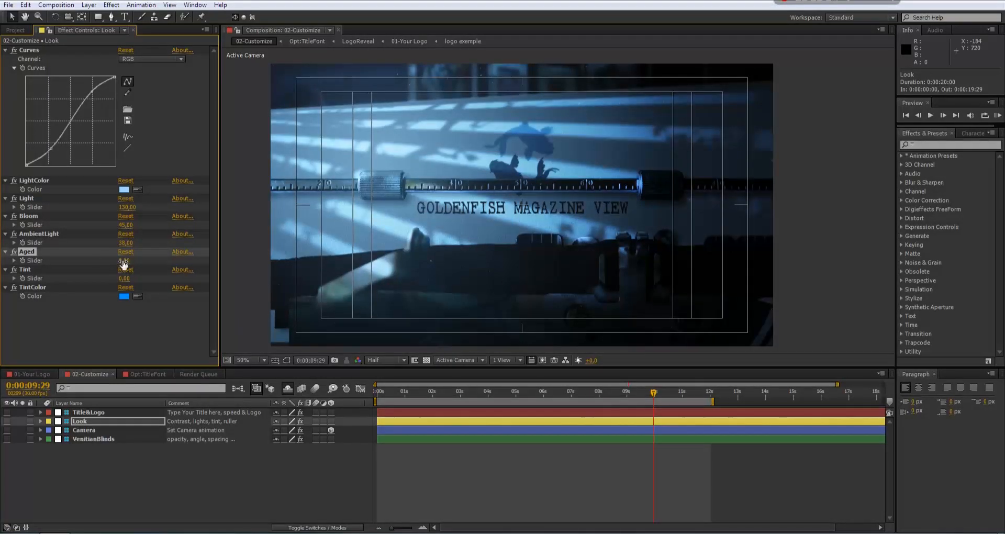
{"action": "left_click_drag", "start_coordinate": [124, 260], "coordinate": [149, 260]}
{"action": "left_click", "coordinate": [127, 278]}
{"action": "type", "text": "100"}
{"action": "key", "text": "Return"}
Step: Try a pink TintColor on the Look layer, and set it to white (FFFFFF) for a black-and-white image
{"action": "left_click", "coordinate": [128, 297]}
{"action": "left_click", "coordinate": [393, 368]}
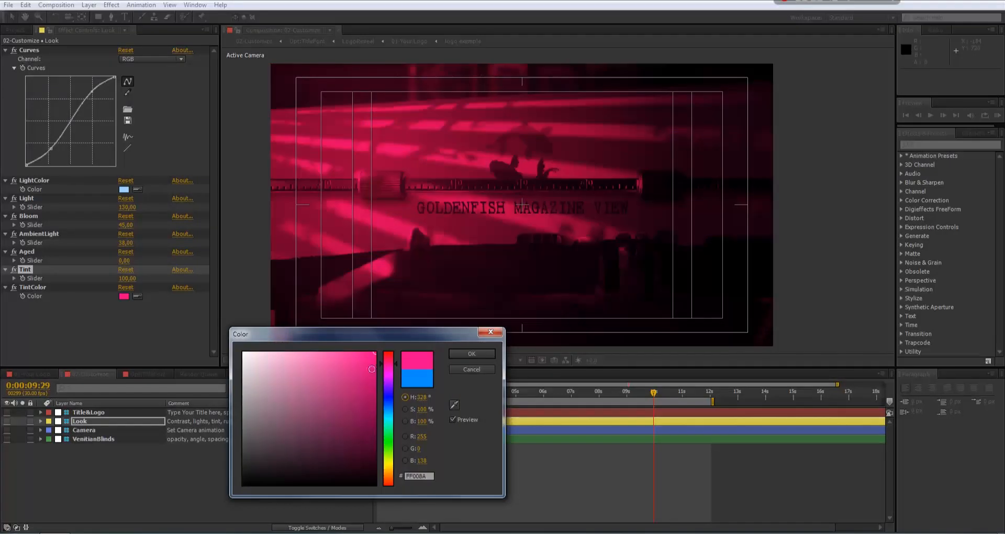
{"action": "left_click_drag", "start_coordinate": [288, 374], "coordinate": [242, 351]}
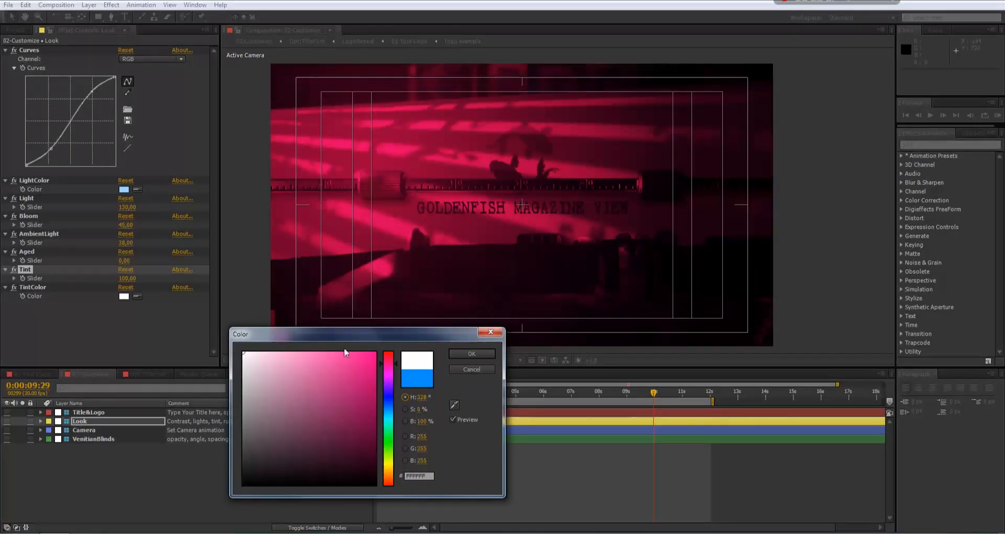
{"action": "left_click", "coordinate": [453, 356]}
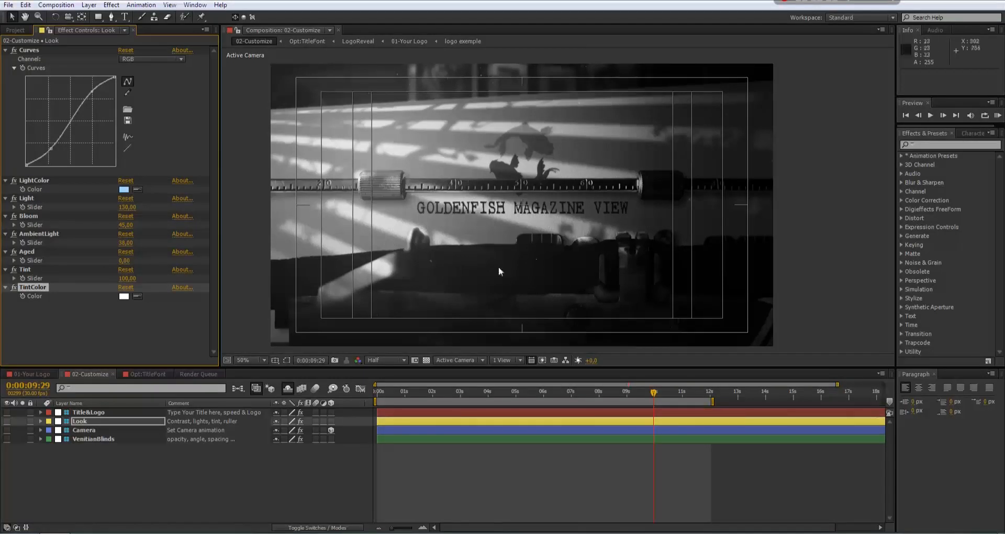
Step: Review the Camera layer's StartZoom, EndZoom, Start Position and End Position controls, and go to the beginning of the animation
{"action": "left_click", "coordinate": [84, 430]}
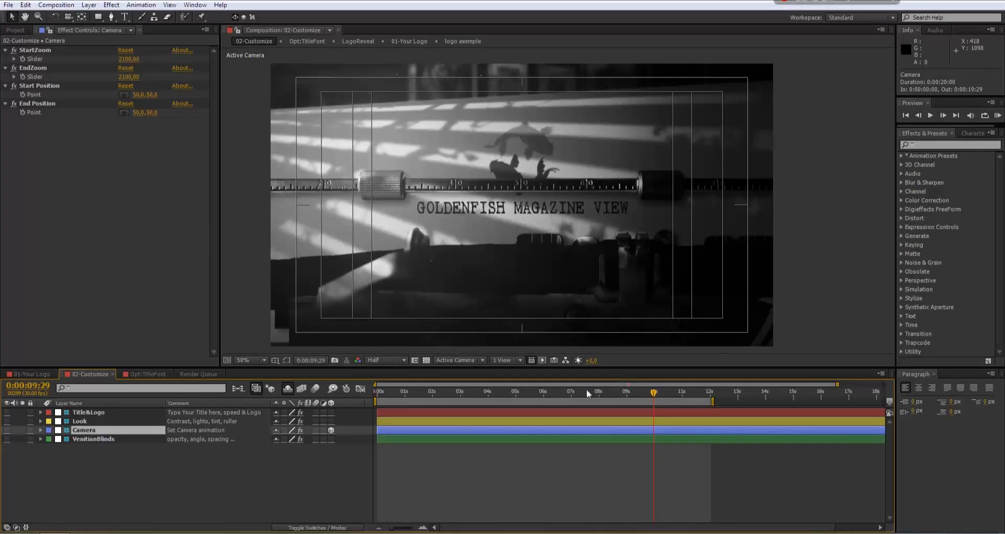
{"action": "left_click", "coordinate": [37, 52]}
{"action": "left_click", "coordinate": [41, 70]}
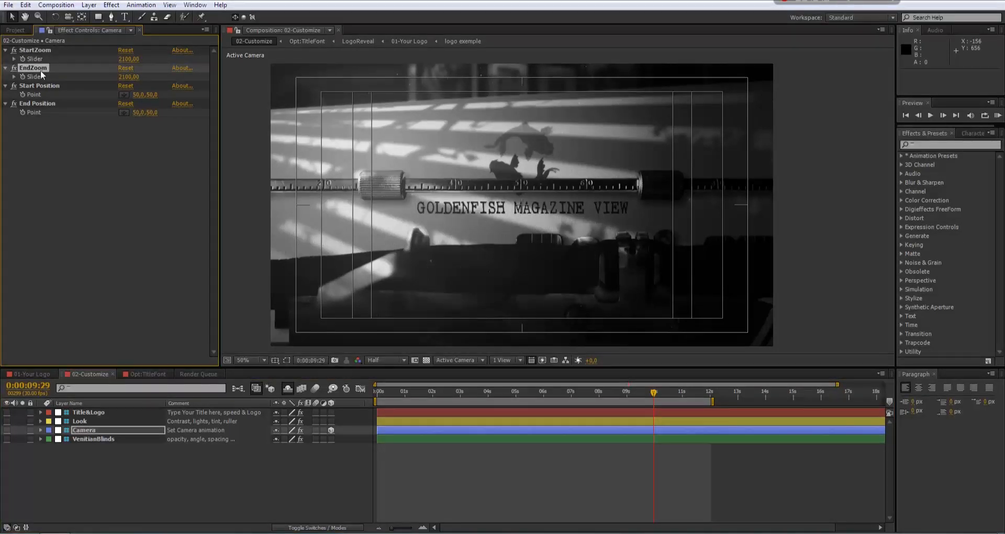
{"action": "left_click", "coordinate": [40, 86]}
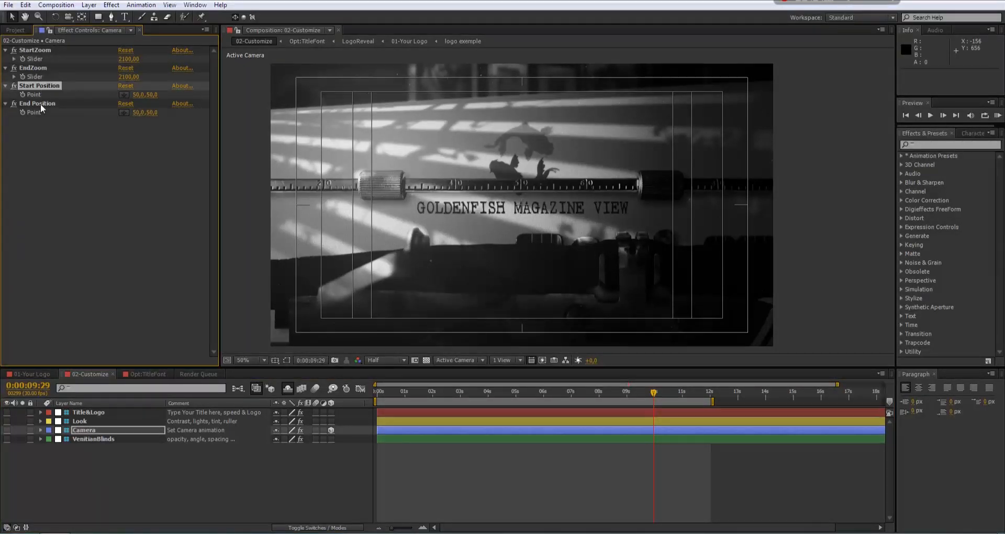
{"action": "left_click", "coordinate": [40, 104]}
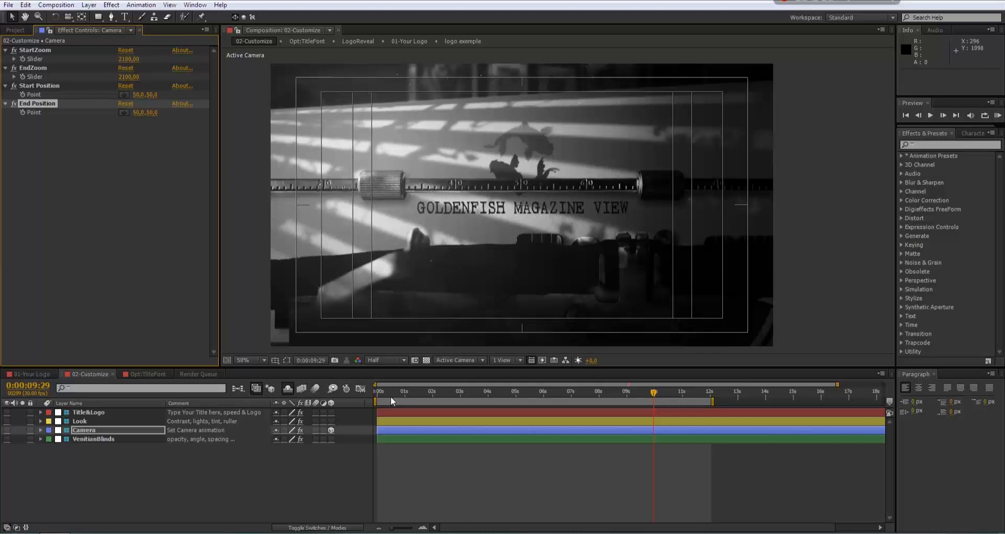
{"action": "left_click_drag", "start_coordinate": [385, 394], "coordinate": [376, 400]}
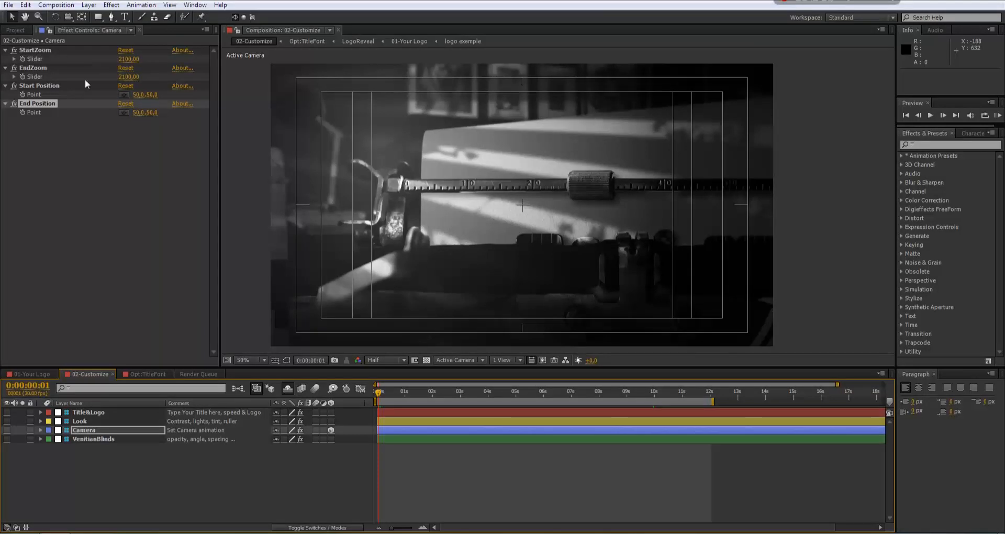
Step: Set the Camera layer's Start Position to about 146, 50 and its StartZoom to 1000
{"action": "left_click", "coordinate": [48, 87]}
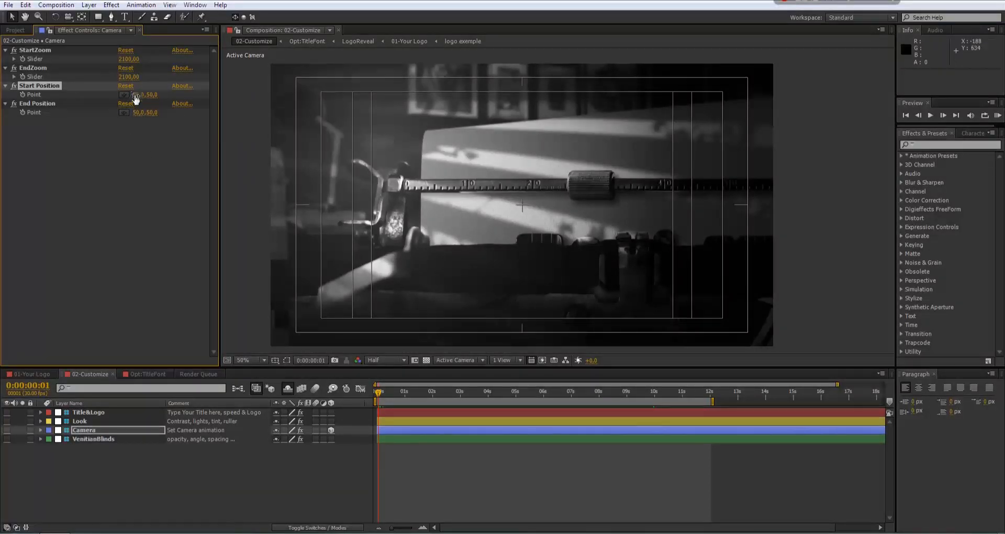
{"action": "left_click_drag", "start_coordinate": [122, 94], "coordinate": [182, 91]}
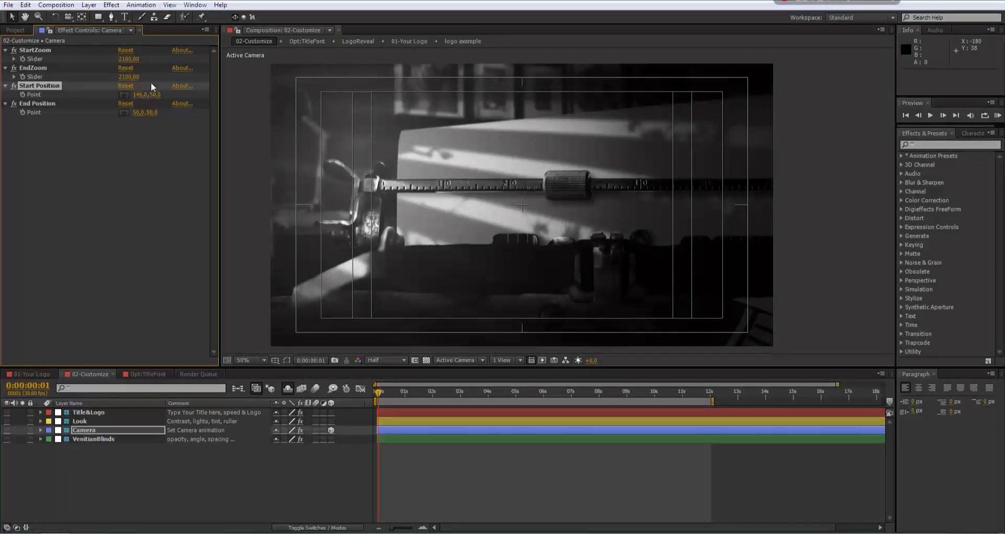
{"action": "left_click_drag", "start_coordinate": [124, 59], "coordinate": [86, 59]}
{"action": "left_click", "coordinate": [129, 59]}
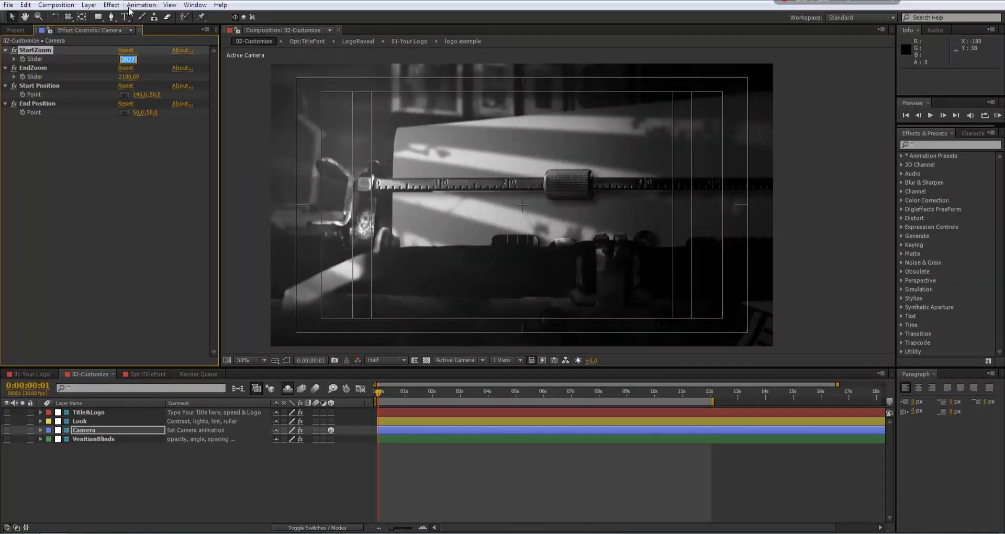
{"action": "key", "text": "Return"}
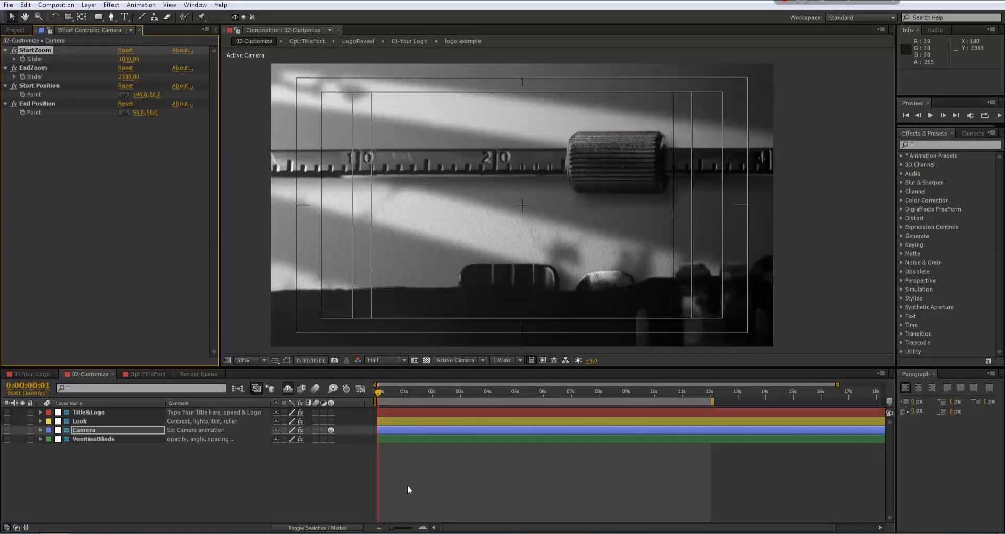
Step: Set the Camera layer's EndZoom to 1000 near the end of the animation and check the camera move along the timeline
{"action": "left_click", "coordinate": [419, 394]}
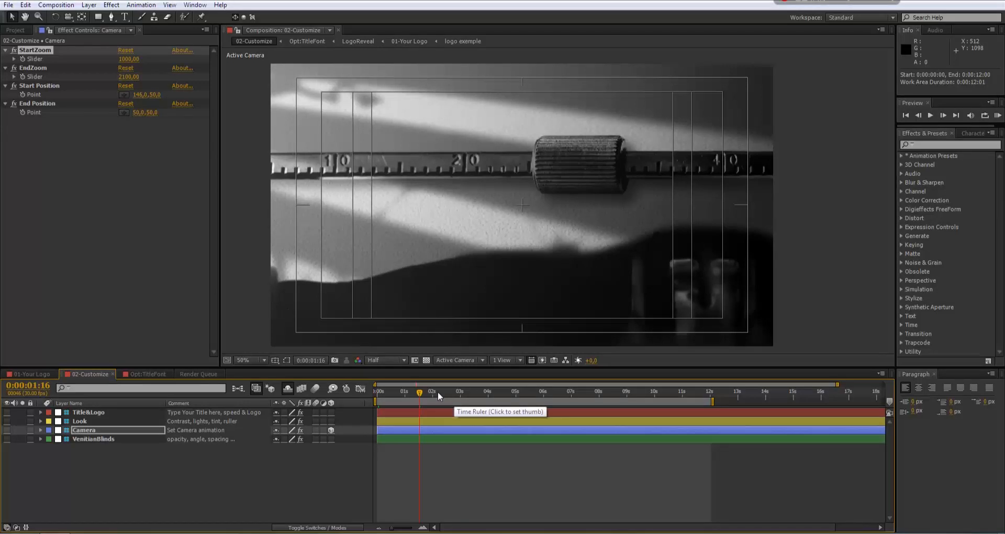
{"action": "left_click", "coordinate": [437, 392]}
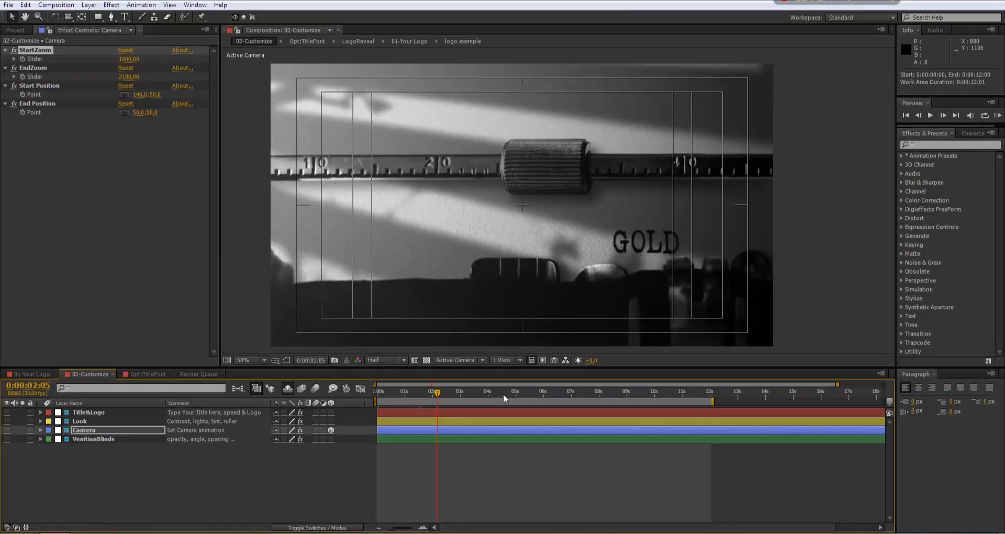
{"action": "left_click", "coordinate": [658, 390]}
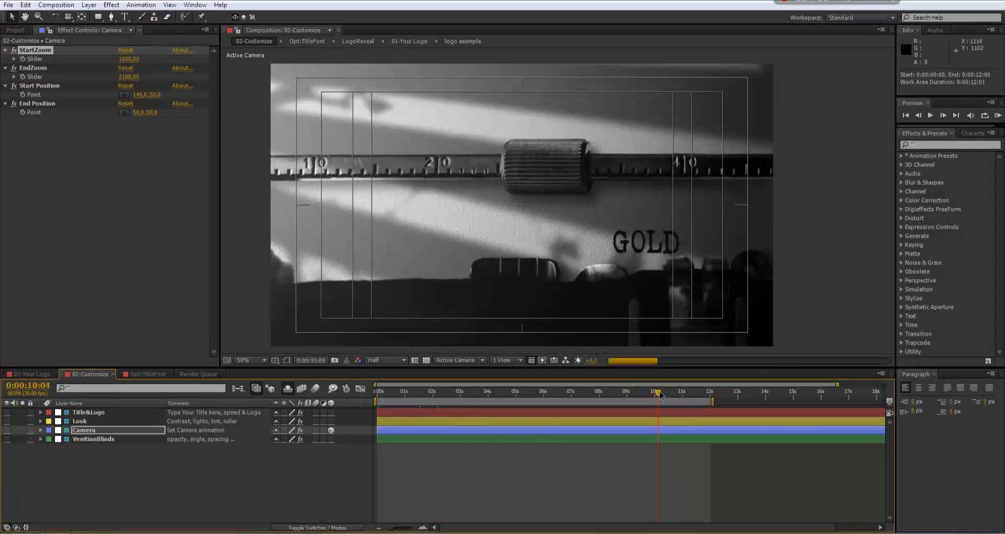
{"action": "left_click", "coordinate": [680, 393]}
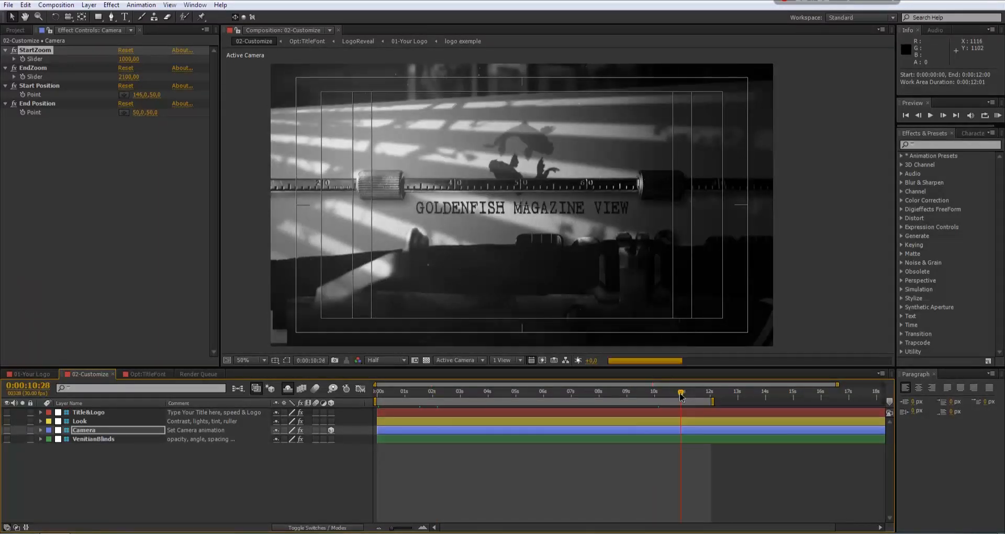
{"action": "left_click", "coordinate": [129, 77]}
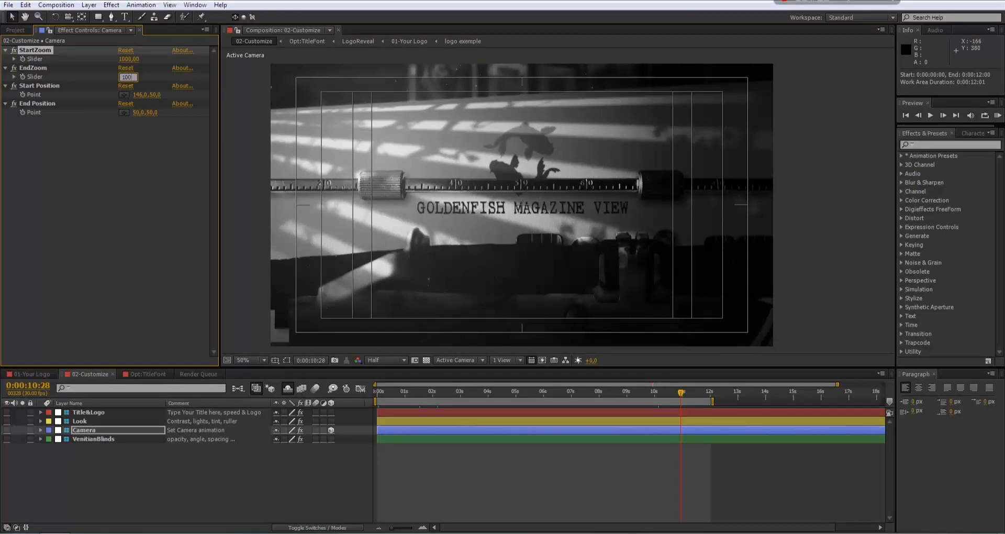
{"action": "key", "text": "Return"}
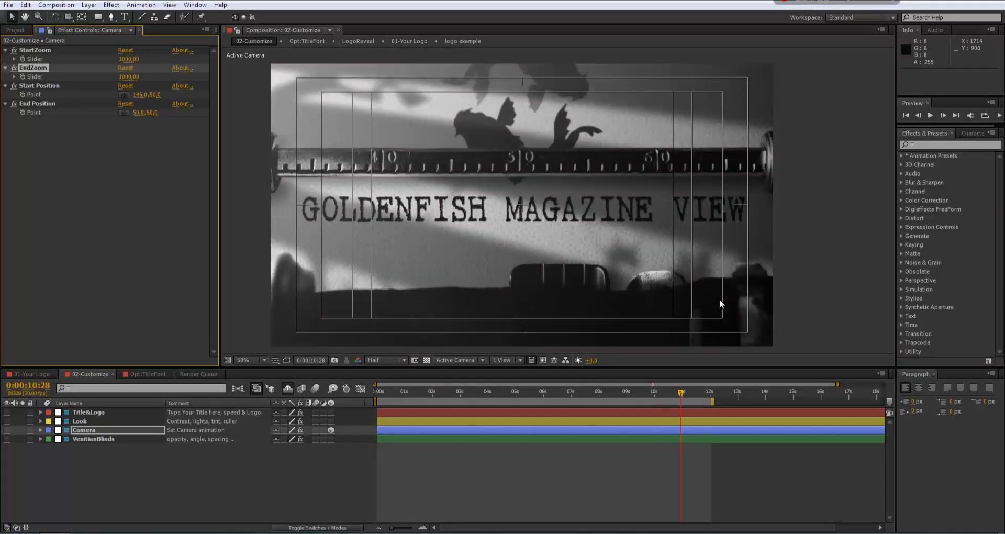
{"action": "left_click", "coordinate": [648, 395]}
{"action": "left_click", "coordinate": [470, 395]}
{"action": "left_click", "coordinate": [676, 397]}
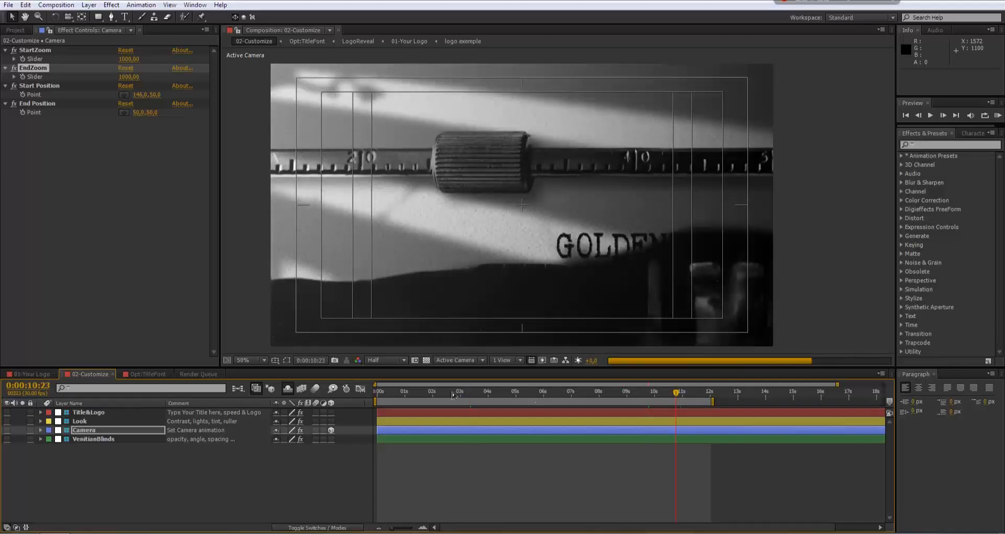
Step: Set the Camera layer's StartZoom to 2000 at the beginning of the animation and review the zoom through to the end
{"action": "left_click", "coordinate": [382, 392]}
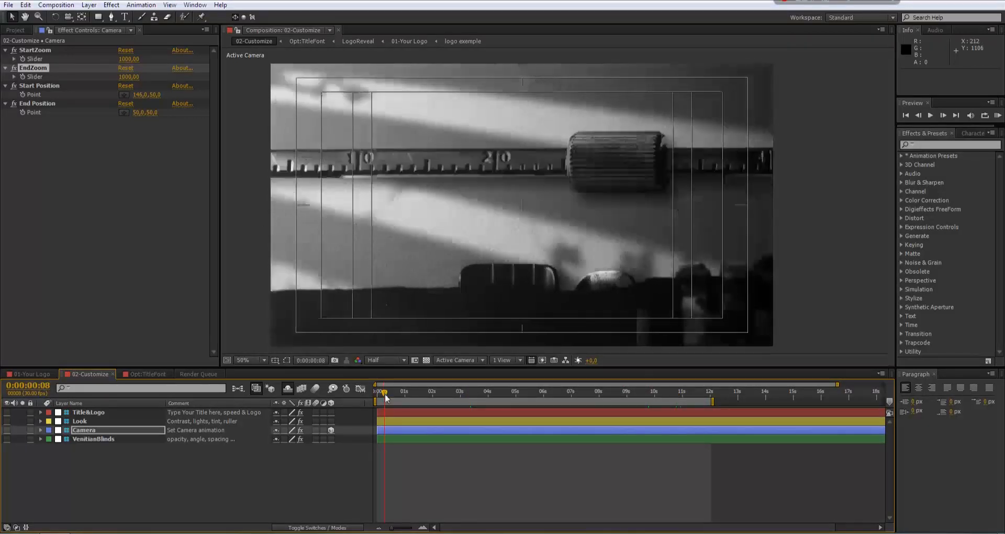
{"action": "left_click", "coordinate": [128, 59]}
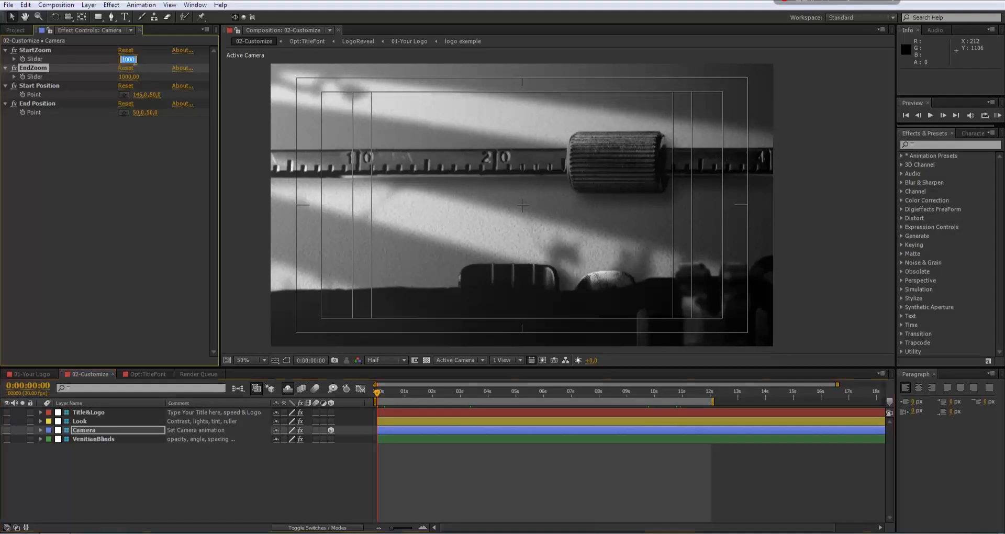
{"action": "type", "text": "2000"}
{"action": "key", "text": "Return"}
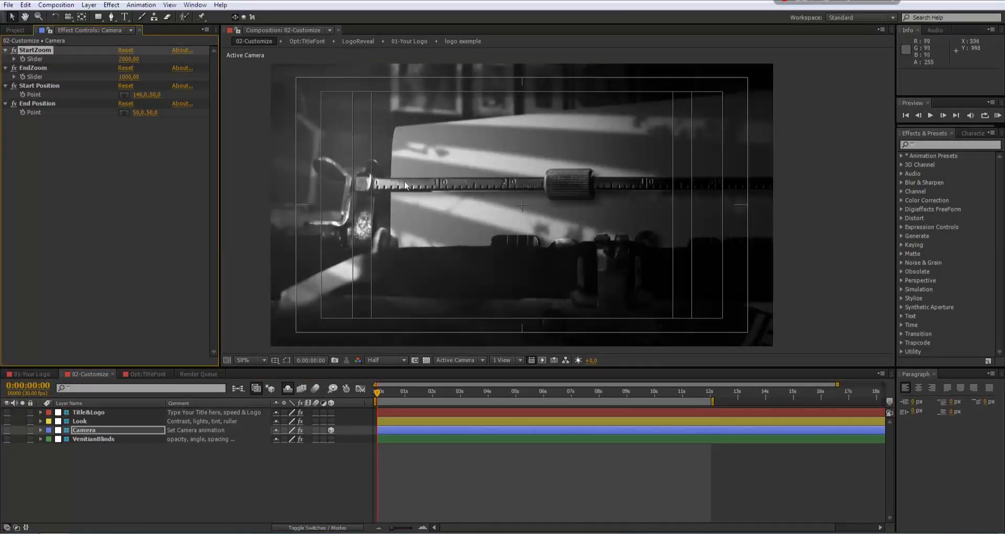
{"action": "left_click_drag", "start_coordinate": [427, 393], "coordinate": [548, 403]}
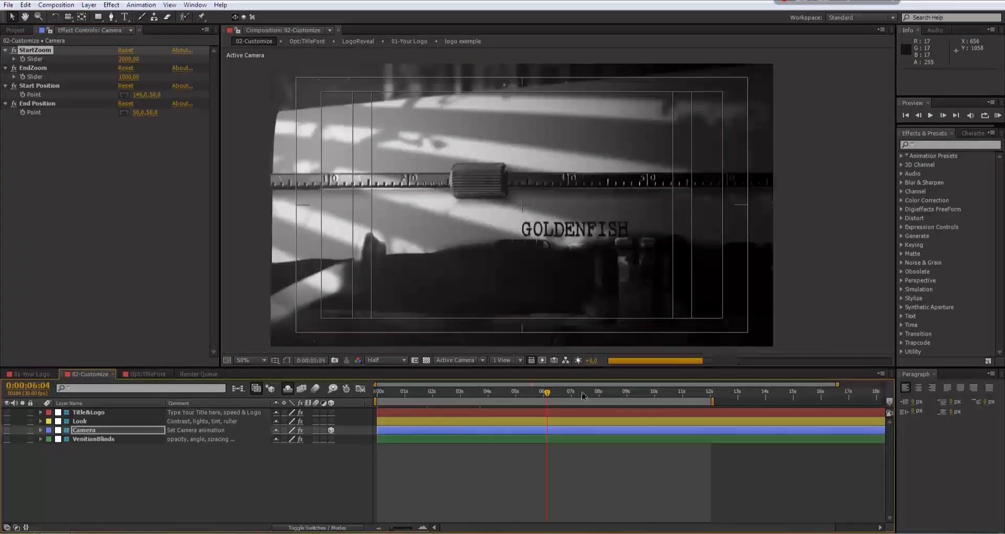
{"action": "left_click", "coordinate": [583, 391]}
{"action": "left_click", "coordinate": [662, 391]}
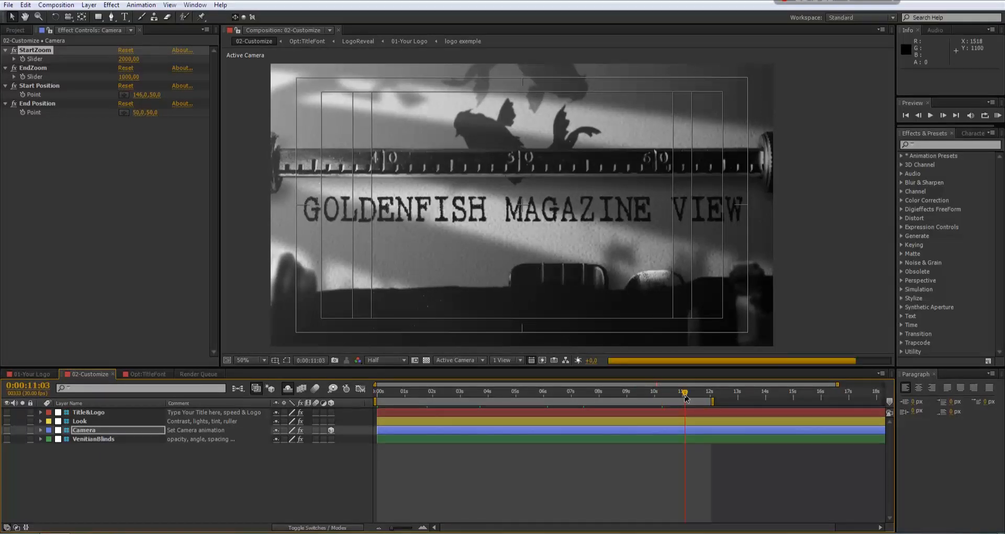
Step: Set the Camera layer's EndZoom to 1200
{"action": "left_click", "coordinate": [128, 77]}
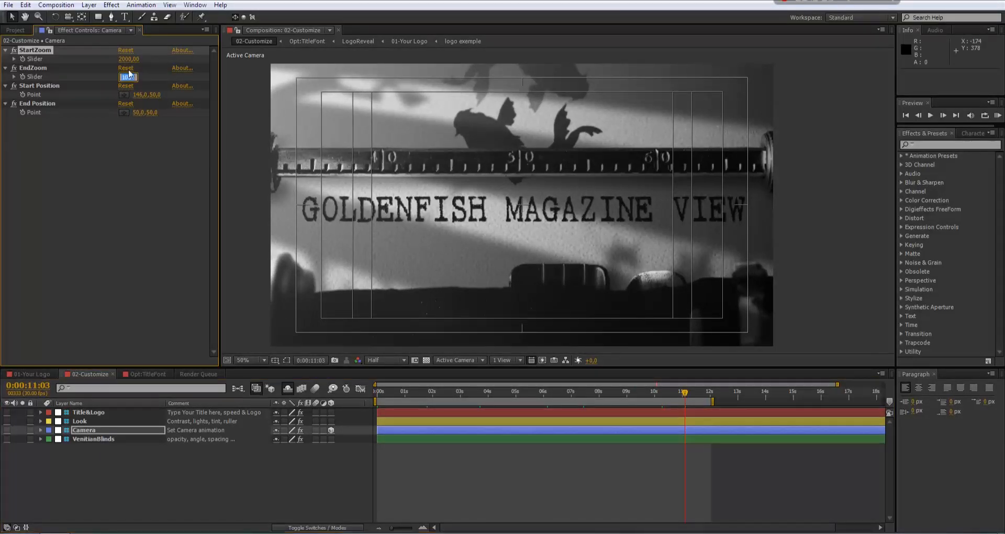
{"action": "type", "text": "1200"}
{"action": "key", "text": "Return"}
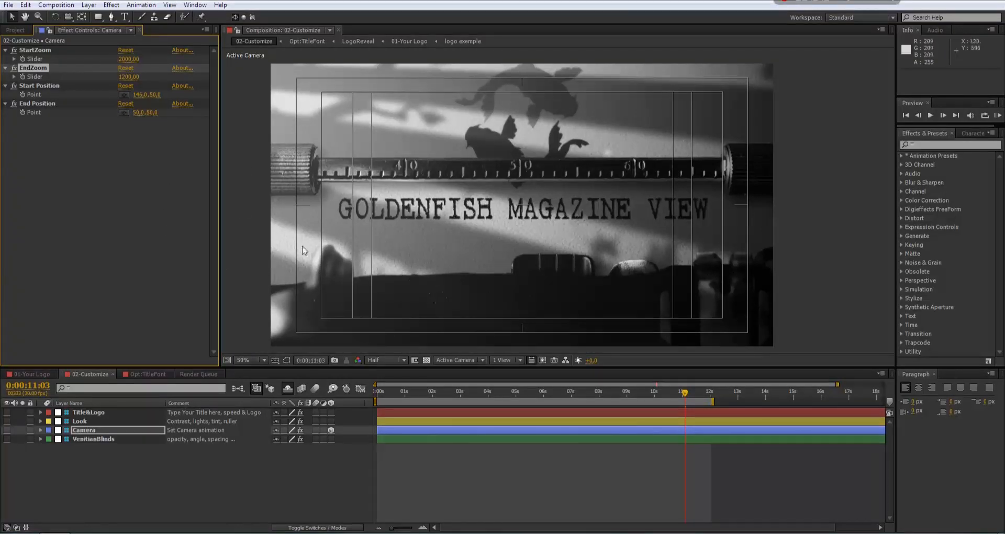
Step: Set the vertical value of the Camera's Start Position to about -74 at the animation start and check the move to the end
{"action": "left_click", "coordinate": [384, 395]}
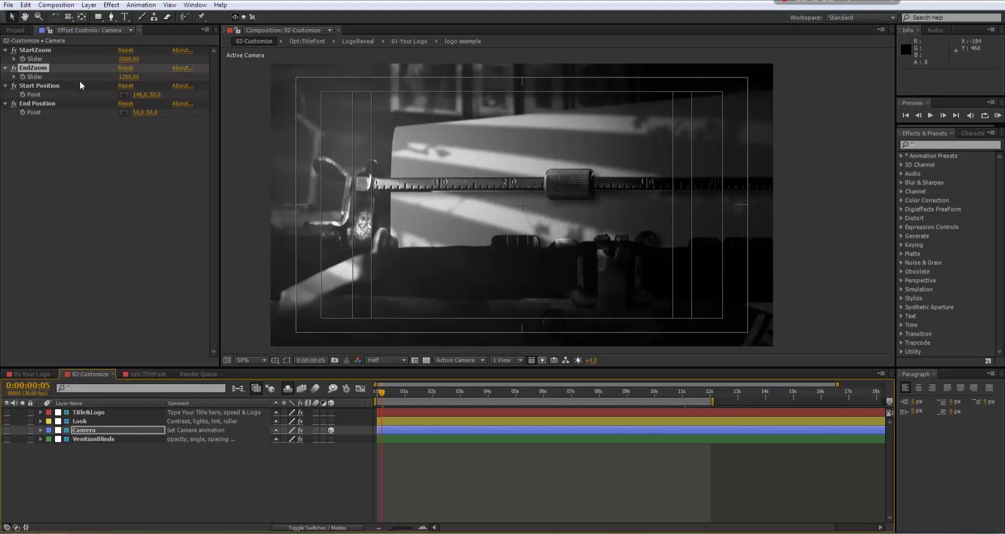
{"action": "left_click_drag", "start_coordinate": [154, 96], "coordinate": [84, 101]}
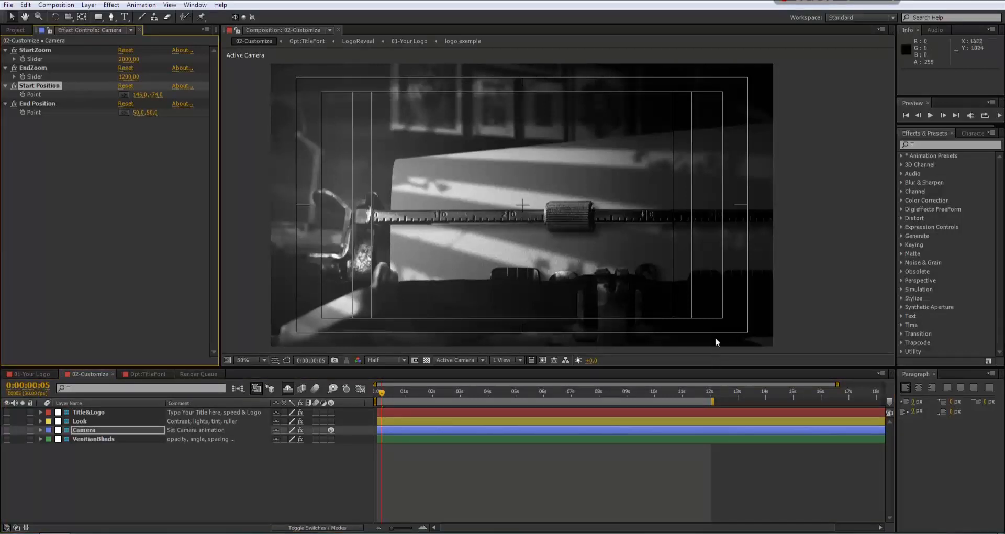
{"action": "mouse_move", "coordinate": [489, 390]}
{"action": "left_mouse_down"}
{"action": "mouse_move", "coordinate": [448, 391]}
{"action": "mouse_move", "coordinate": [493, 394]}
{"action": "left_mouse_up"}
{"action": "left_click_drag", "start_coordinate": [554, 397], "coordinate": [682, 396]}
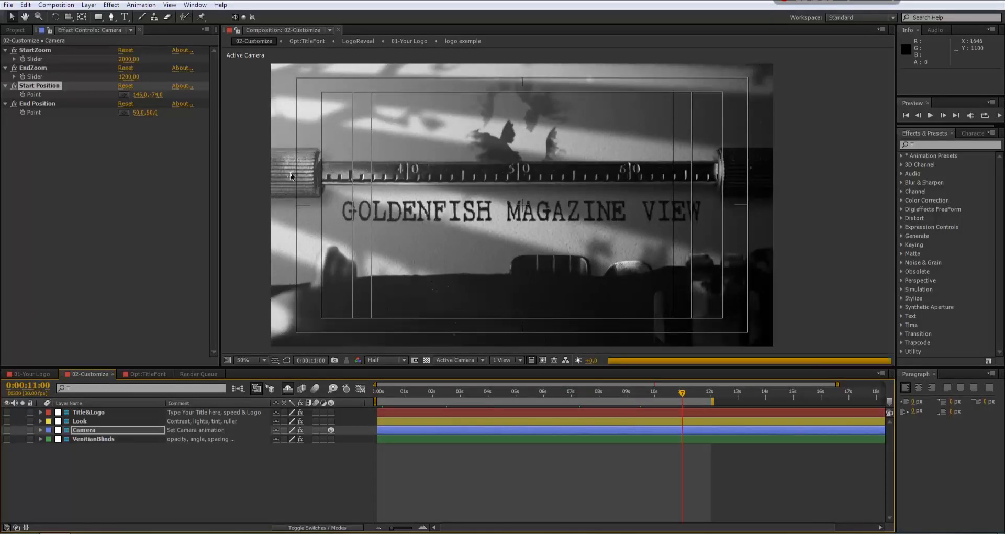
Step: Set the vertical value of the Camera's End Position to about 122 and preview the camera movement along the timeline
{"action": "left_click_drag", "start_coordinate": [152, 113], "coordinate": [187, 116]}
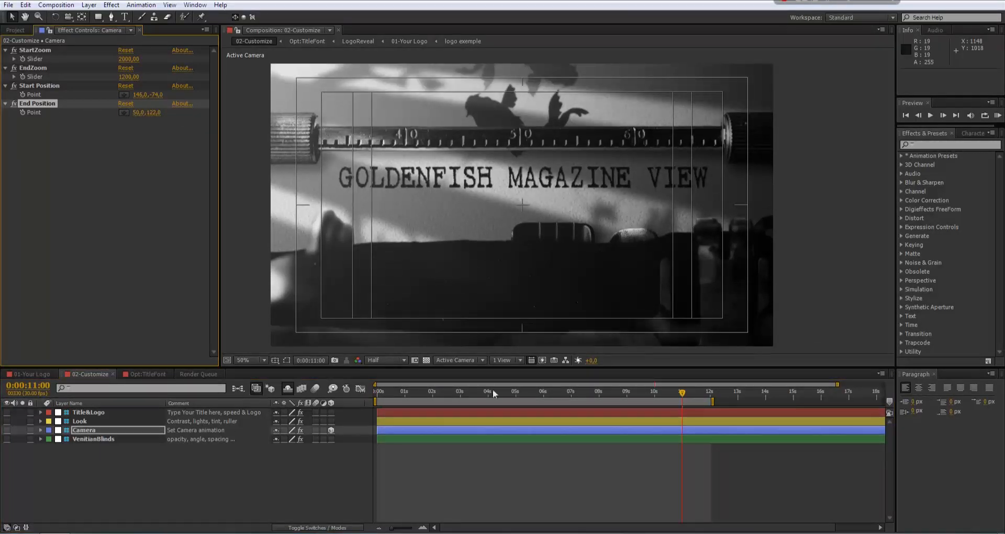
{"action": "left_click_drag", "start_coordinate": [383, 395], "coordinate": [498, 397]}
{"action": "left_click", "coordinate": [534, 395]}
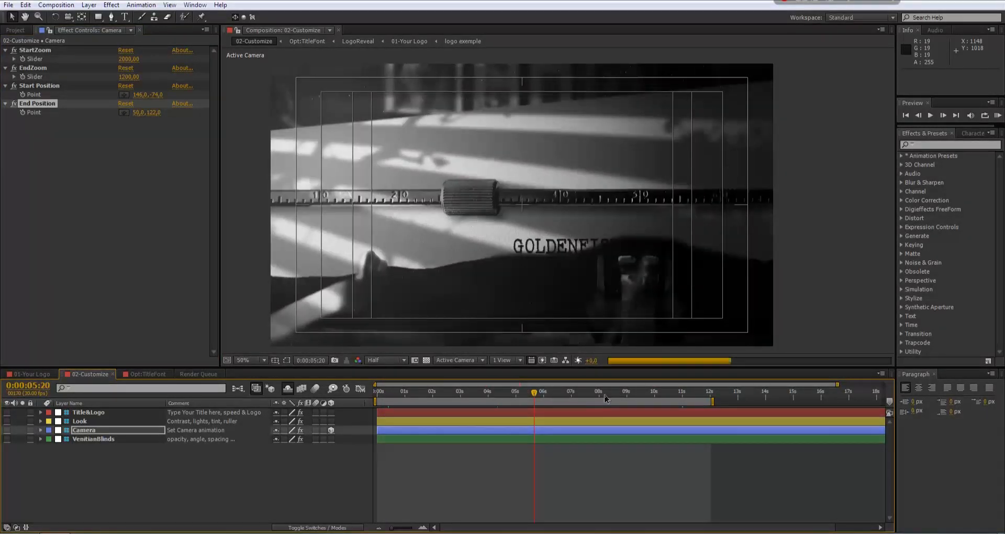
{"action": "left_click", "coordinate": [681, 394]}
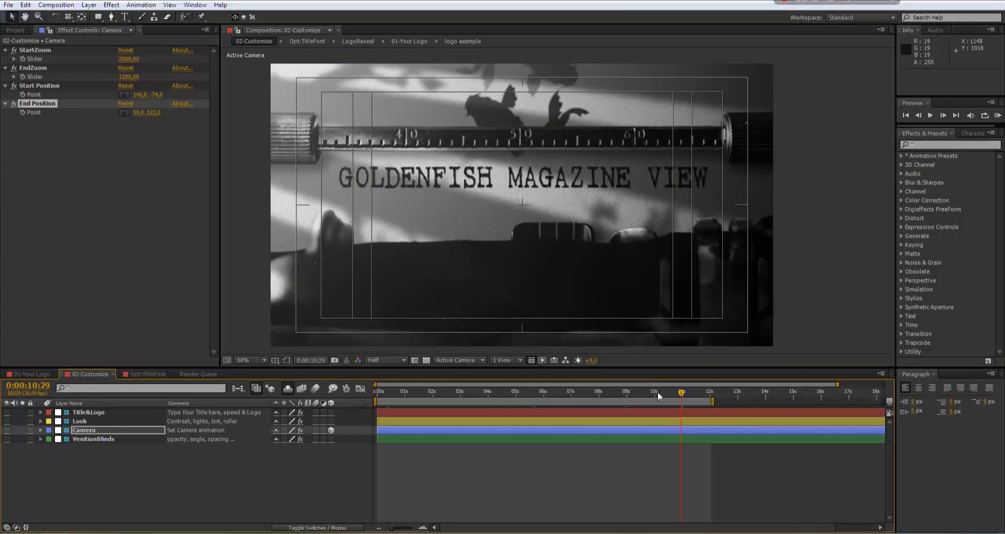
{"action": "left_click_drag", "start_coordinate": [473, 193], "coordinate": [469, 220]}
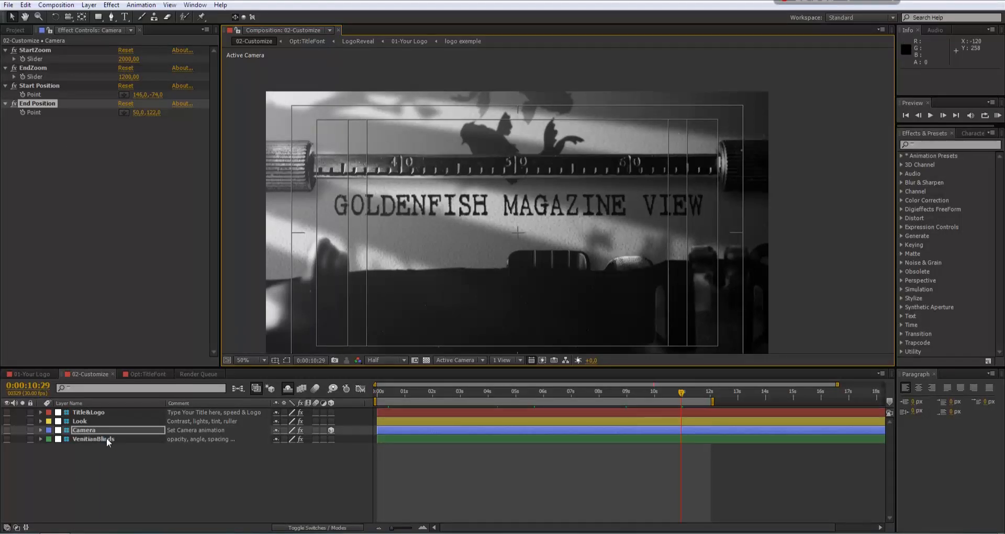
{"action": "left_click_drag", "start_coordinate": [397, 393], "coordinate": [540, 398]}
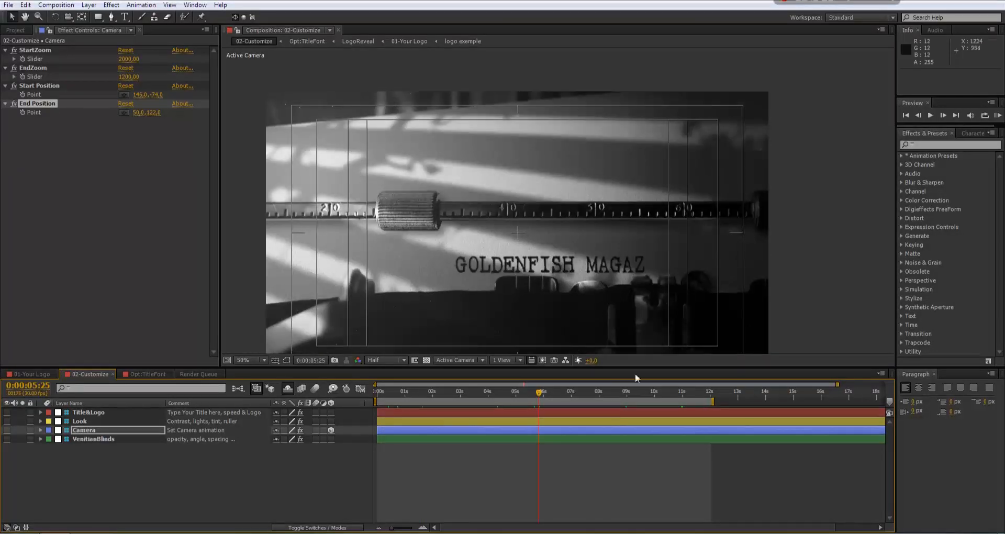
{"action": "left_click", "coordinate": [690, 393]}
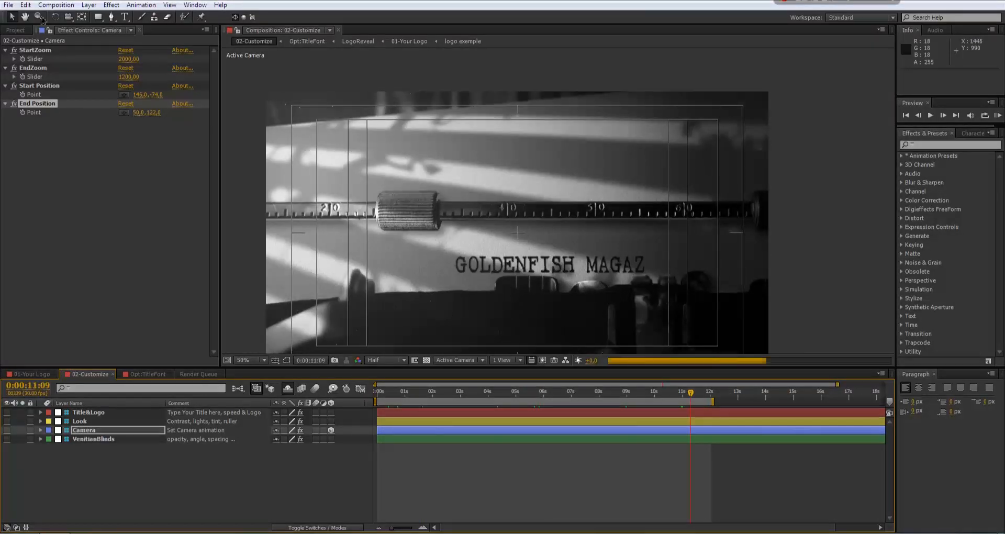
Step: Increase the Camera layer's EndZoom so the fish logo and the title both fit in the final frame
{"action": "left_click", "coordinate": [129, 77]}
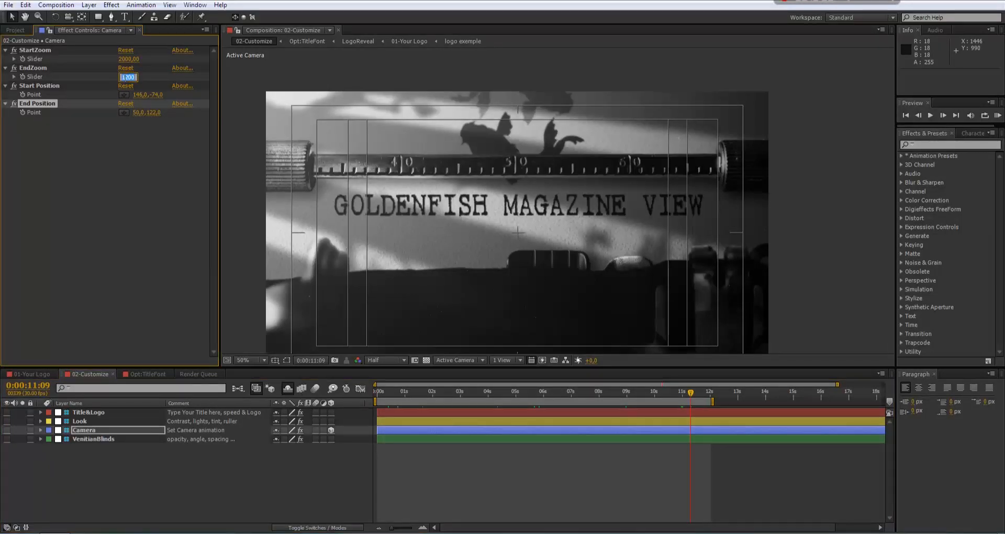
{"action": "key", "text": "Return"}
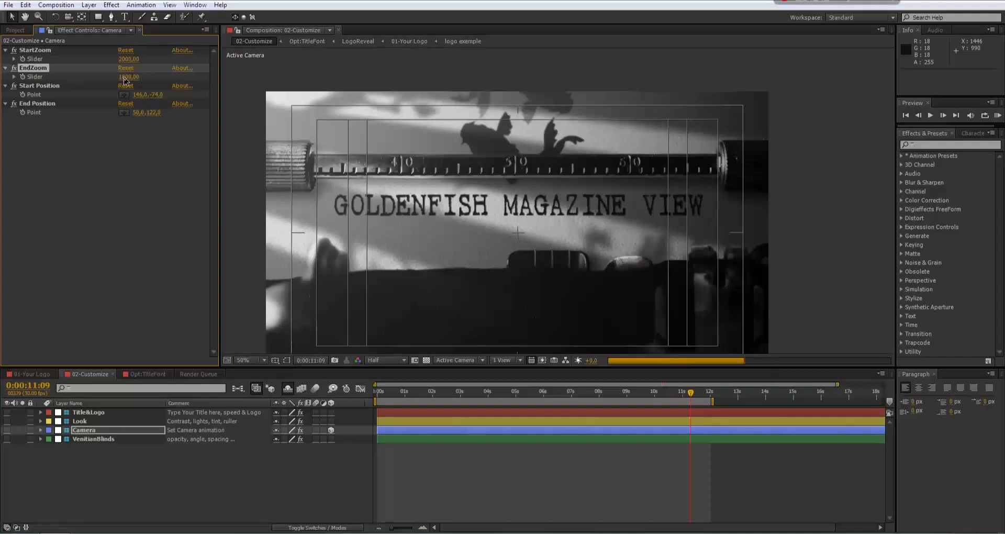
{"action": "left_click", "coordinate": [129, 77]}
{"action": "type", "text": "20"}
{"action": "key", "text": "Return"}
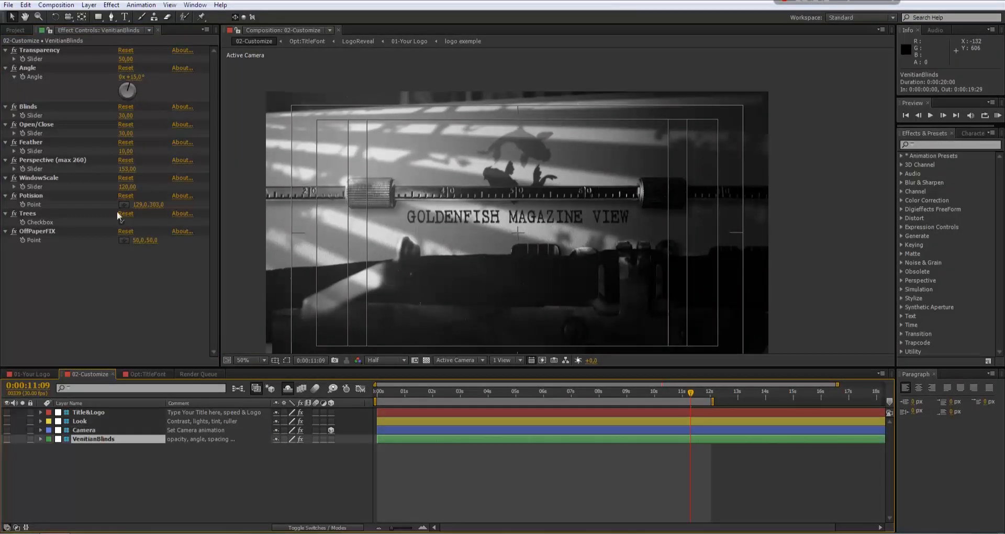
Step: Try Transparency at 0 on the VenitianBlinds layer to hide the blind shadows, and set it back to 50
{"action": "left_click", "coordinate": [130, 51]}
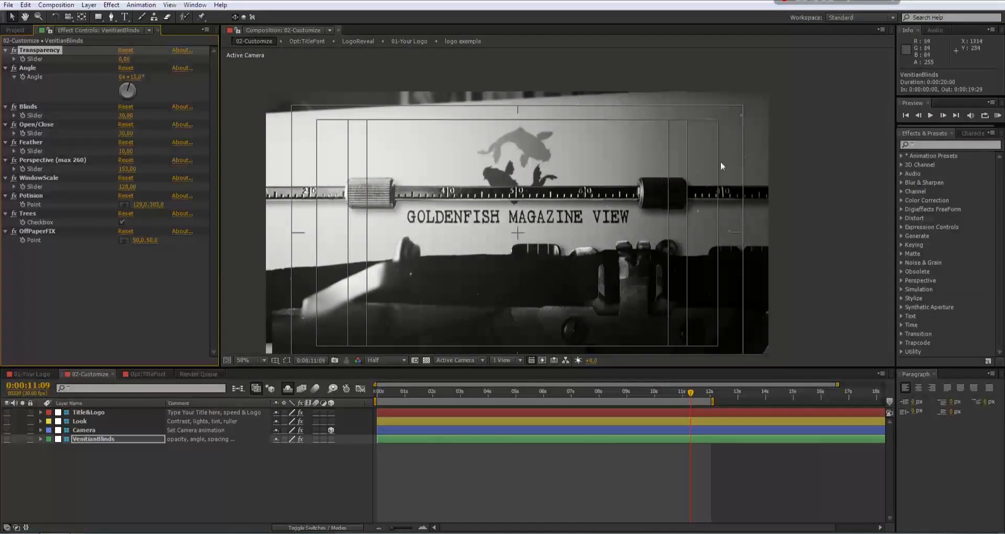
{"action": "left_click", "coordinate": [122, 58]}
{"action": "type", "text": "50"}
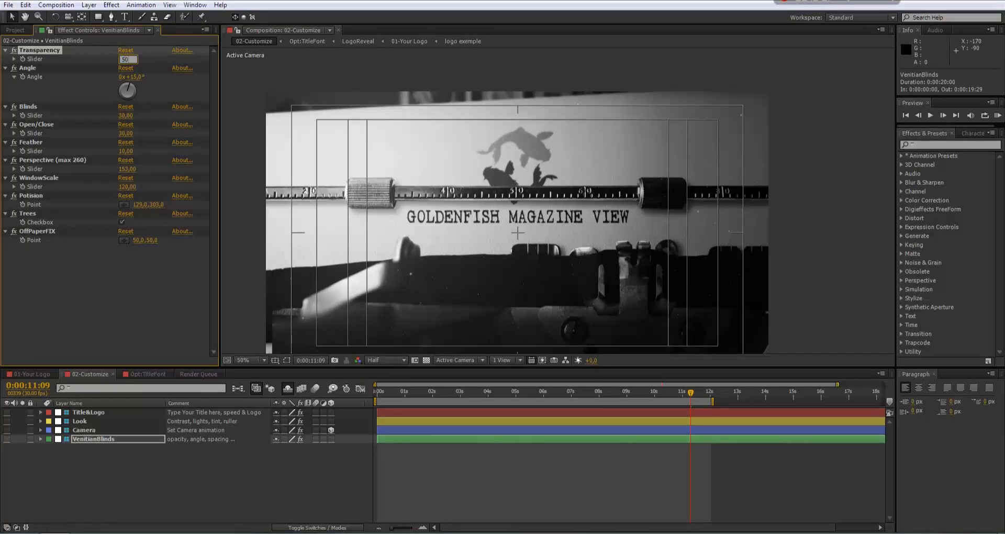
{"action": "key", "text": "Return"}
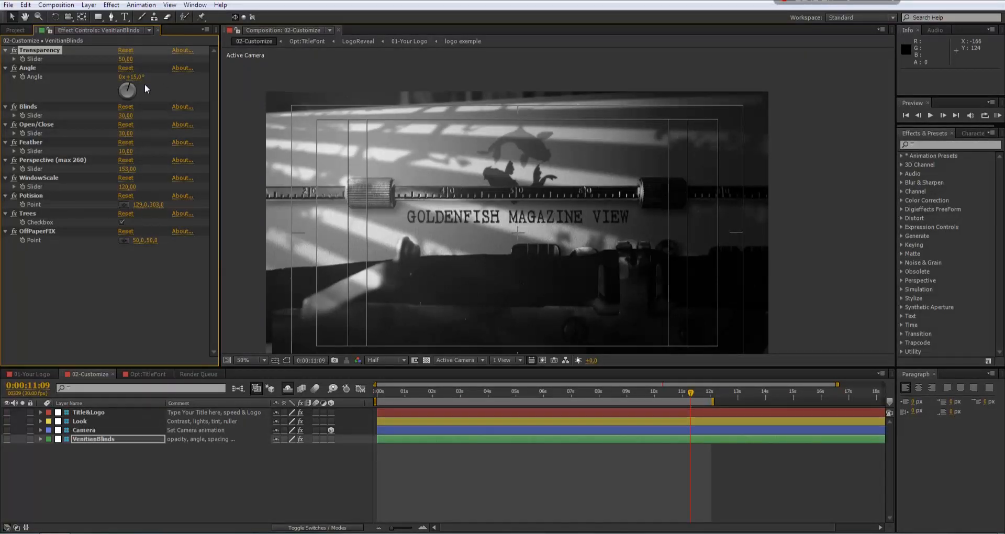
Step: Adjust the VenitianBlinds layer's Angle to about 21°, Blinds to 15 and Open/Close to about 73
{"action": "left_click_drag", "start_coordinate": [139, 81], "coordinate": [142, 82]}
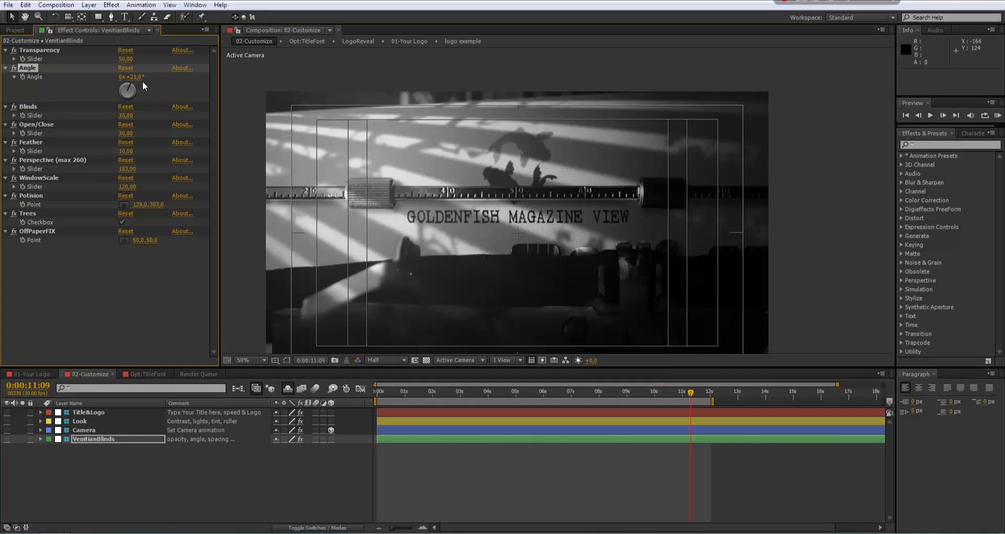
{"action": "left_click", "coordinate": [126, 115]}
{"action": "type", "text": "15"}
{"action": "key", "text": "Return"}
{"action": "left_click_drag", "start_coordinate": [130, 134], "coordinate": [154, 137]}
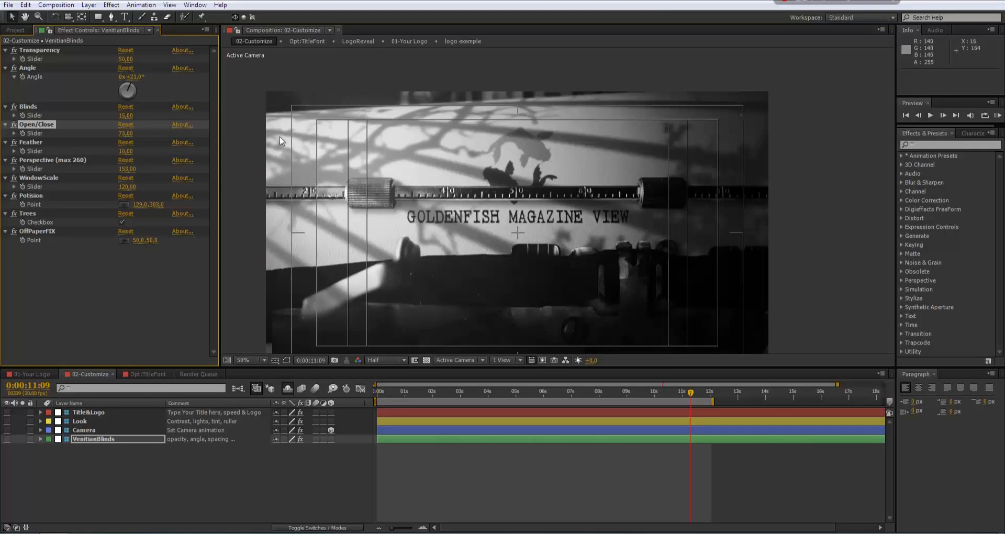
Step: Try a near-zero Feather on the VenitianBlinds layer, restore it to 10, and set Perspective to about 154
{"action": "mouse_move", "coordinate": [126, 152]}
{"action": "left_mouse_down"}
{"action": "mouse_move", "coordinate": [115, 151]}
{"action": "mouse_move", "coordinate": [137, 154]}
{"action": "mouse_move", "coordinate": [129, 159]}
{"action": "left_mouse_up"}
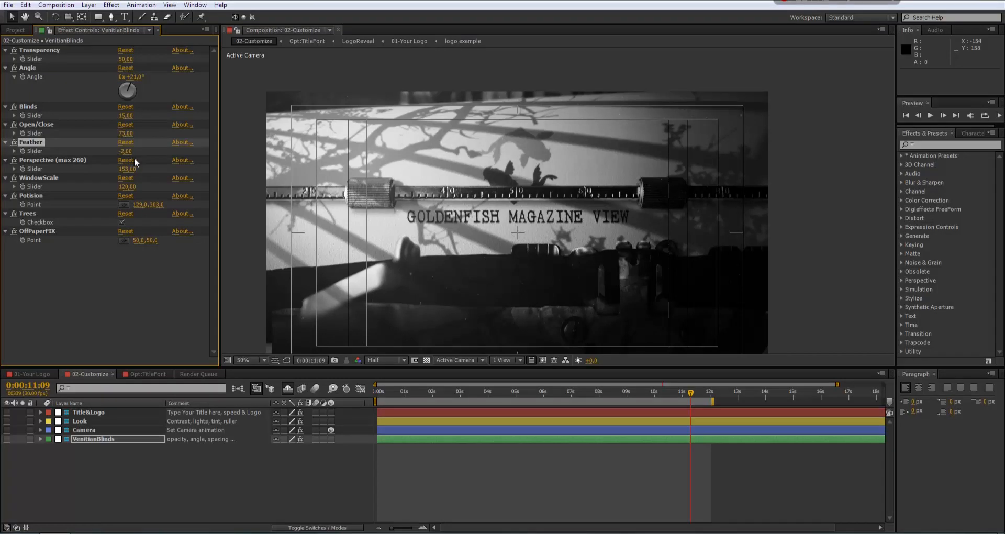
{"action": "left_click", "coordinate": [134, 143]}
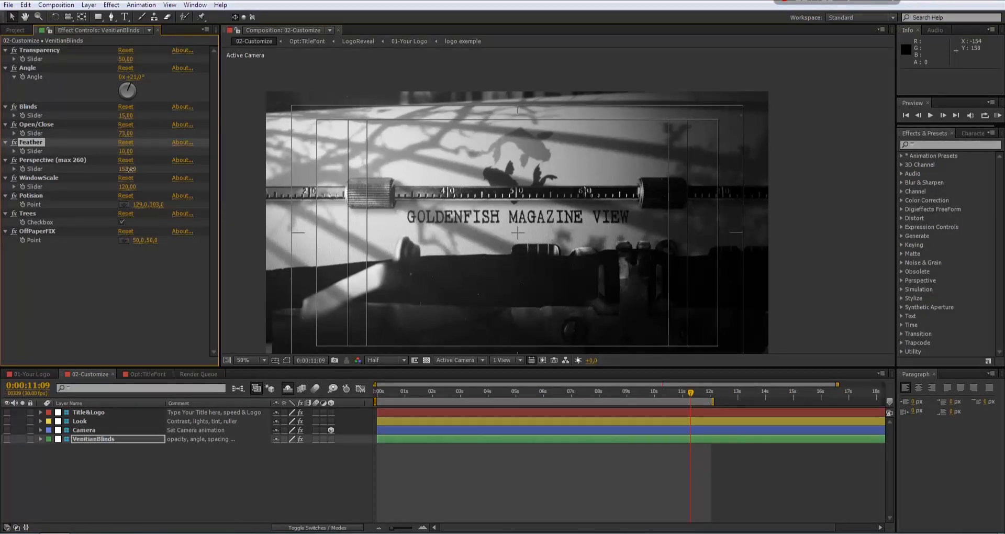
{"action": "mouse_move", "coordinate": [128, 169]}
{"action": "left_mouse_down"}
{"action": "mouse_move", "coordinate": [98, 171]}
{"action": "mouse_move", "coordinate": [150, 172]}
{"action": "mouse_move", "coordinate": [131, 174]}
{"action": "left_mouse_up"}
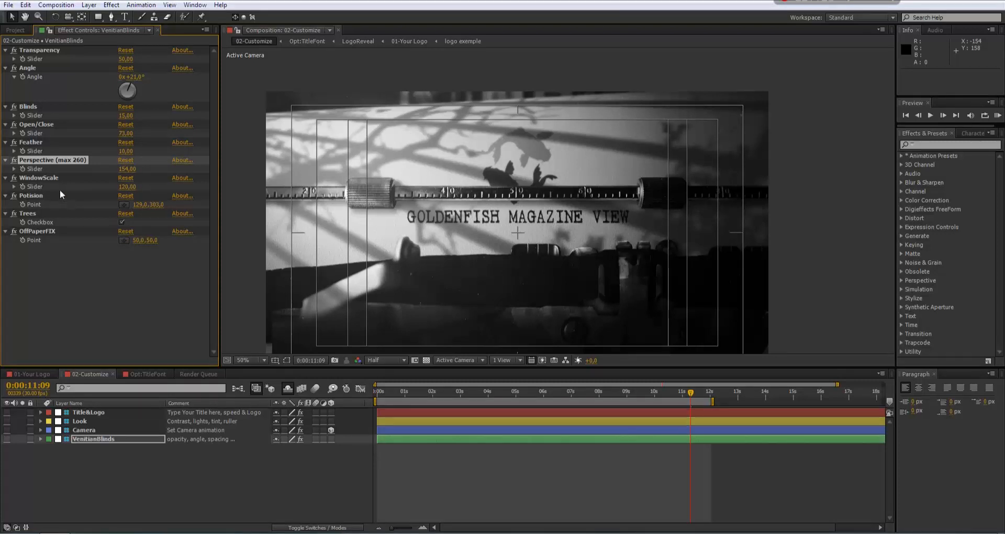
Step: Set the VenitianBlinds layer's WindowScale to about 69 and the horizontal value of its Potision to about -70
{"action": "left_click_drag", "start_coordinate": [128, 187], "coordinate": [100, 186]}
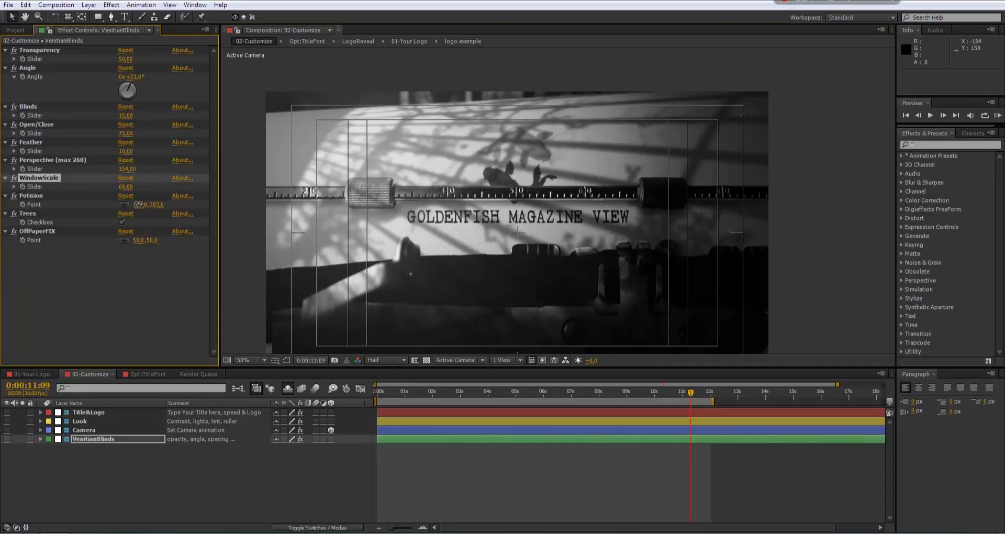
{"action": "left_click_drag", "start_coordinate": [139, 204], "coordinate": [52, 193]}
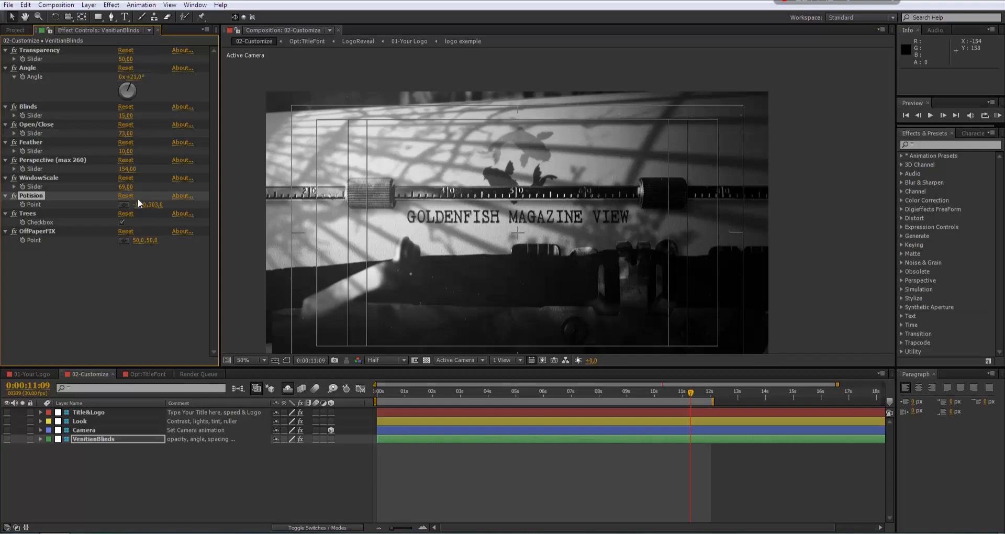
{"action": "left_click_drag", "start_coordinate": [140, 204], "coordinate": [112, 204]}
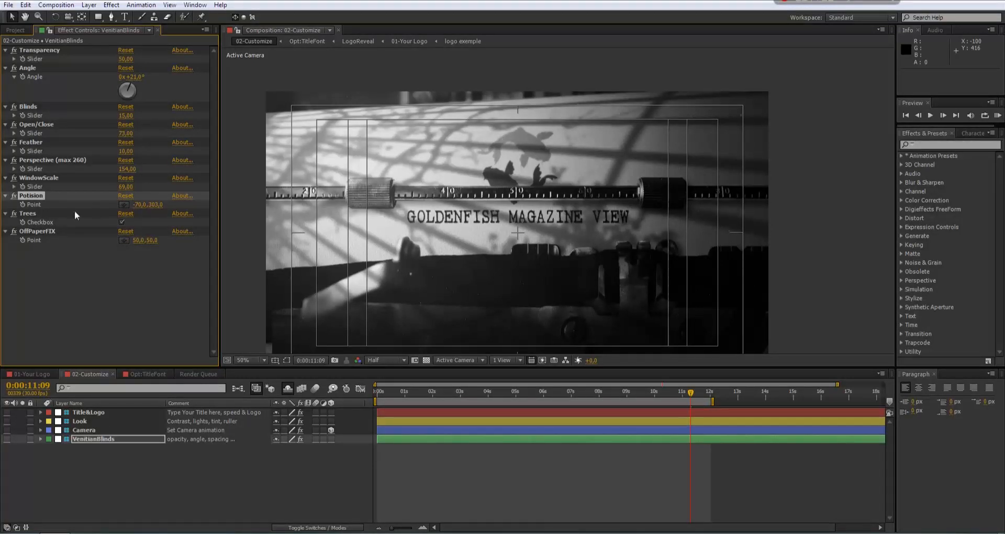
Step: Try the VenitianBlinds shadows with Trees switched off, and switch Trees back on
{"action": "left_click", "coordinate": [122, 223]}
{"action": "left_click", "coordinate": [121, 223]}
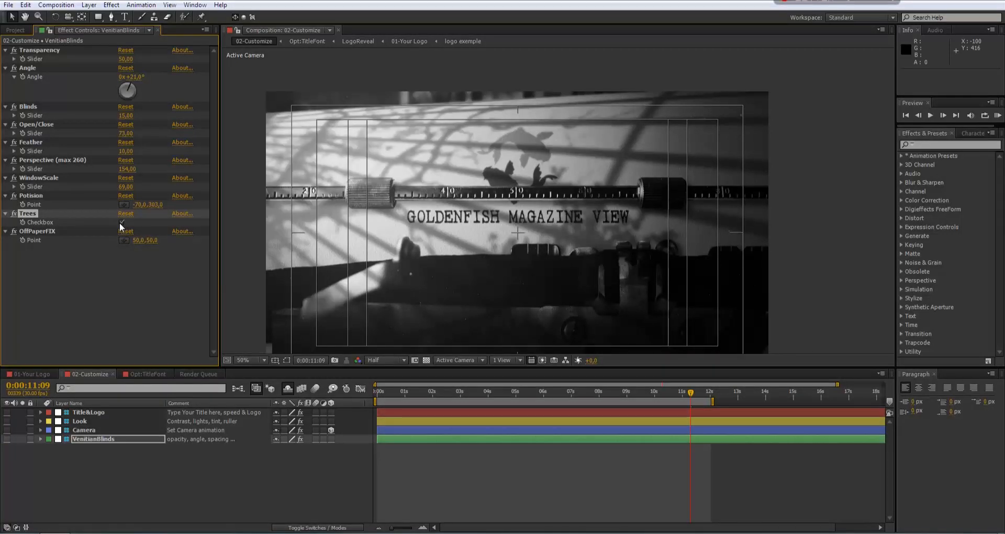
{"action": "left_click", "coordinate": [120, 223]}
{"action": "left_click", "coordinate": [119, 224]}
Step: Lower the Paper Fold Raidus of the Title&Logo layer to about -283 to reveal more background above the paper
{"action": "left_click", "coordinate": [41, 234]}
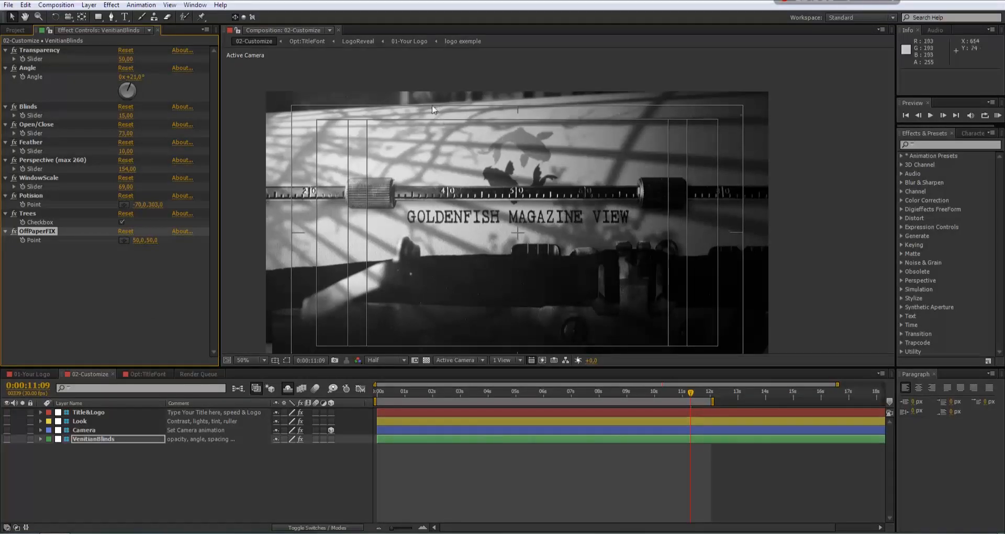
{"action": "left_click", "coordinate": [95, 413]}
{"action": "left_click_drag", "start_coordinate": [128, 237], "coordinate": [80, 238]}
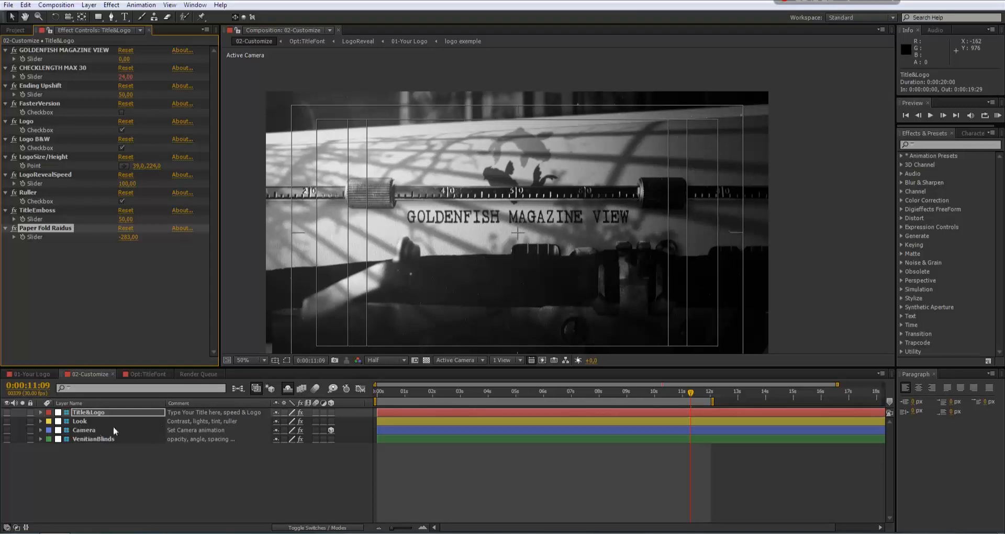
Step: Set the vertical value of the VenitianBlinds layer's OffPaperFIX to about 9 and check the shadows at several points along the timeline
{"action": "left_click", "coordinate": [93, 439]}
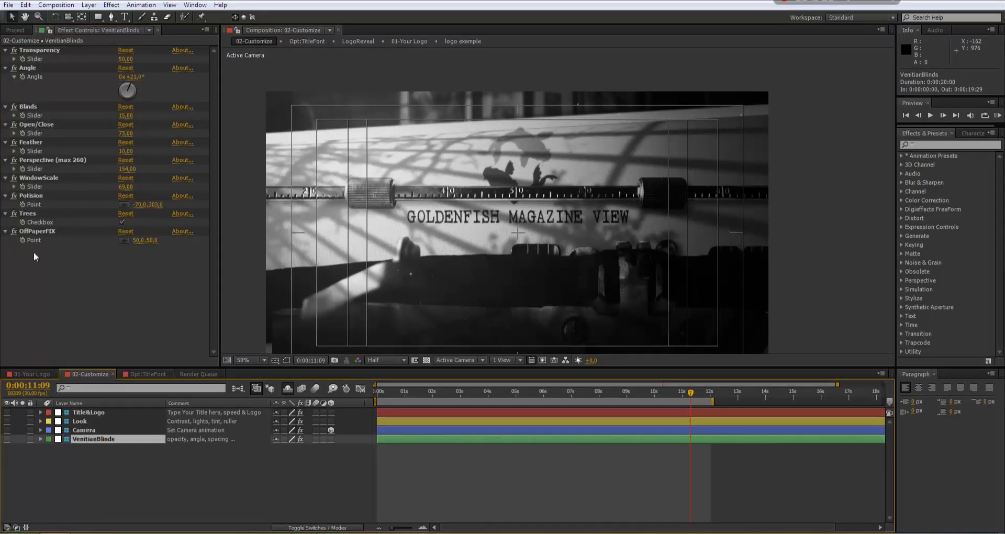
{"action": "left_click_drag", "start_coordinate": [152, 244], "coordinate": [137, 245]}
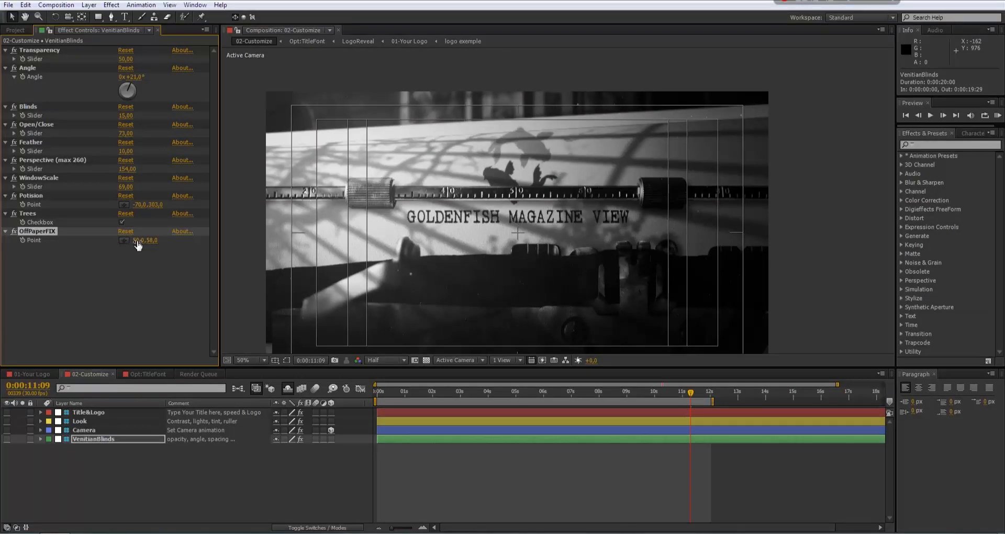
{"action": "left_click_drag", "start_coordinate": [152, 242], "coordinate": [128, 240]}
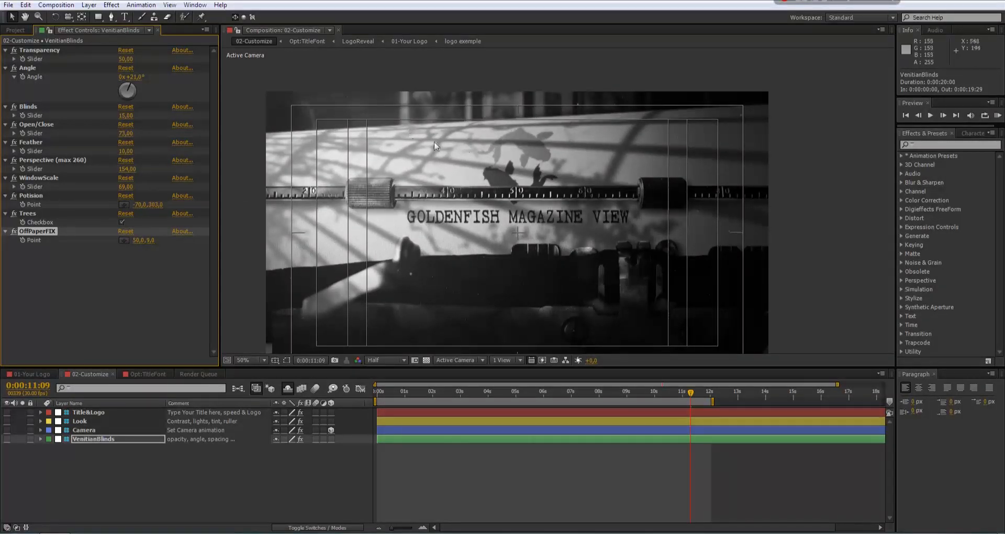
{"action": "left_click", "coordinate": [568, 392]}
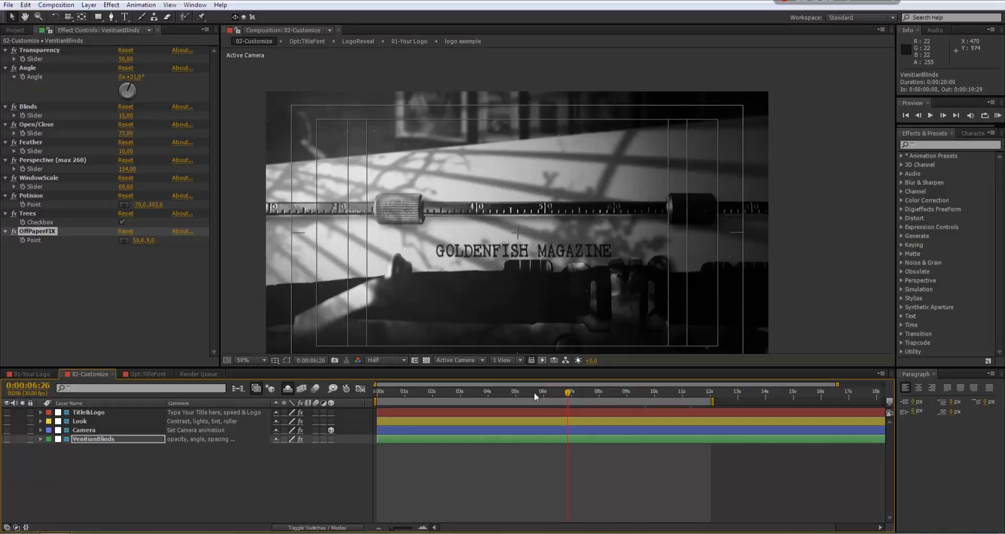
{"action": "left_click", "coordinate": [638, 393]}
{"action": "left_click_drag", "start_coordinate": [642, 393], "coordinate": [661, 391]}
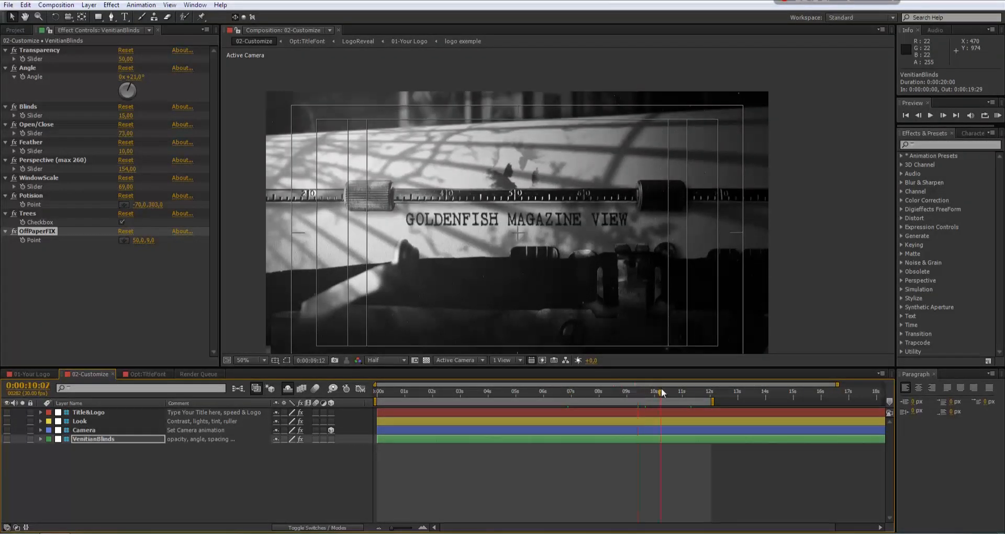
Step: Set the Title&Logo layer's LogoSize/Height to a size of 25 and a height of about 244
{"action": "left_click", "coordinate": [126, 412]}
{"action": "left_click", "coordinate": [139, 166]}
{"action": "type", "text": "25"}
{"action": "key", "text": "Return"}
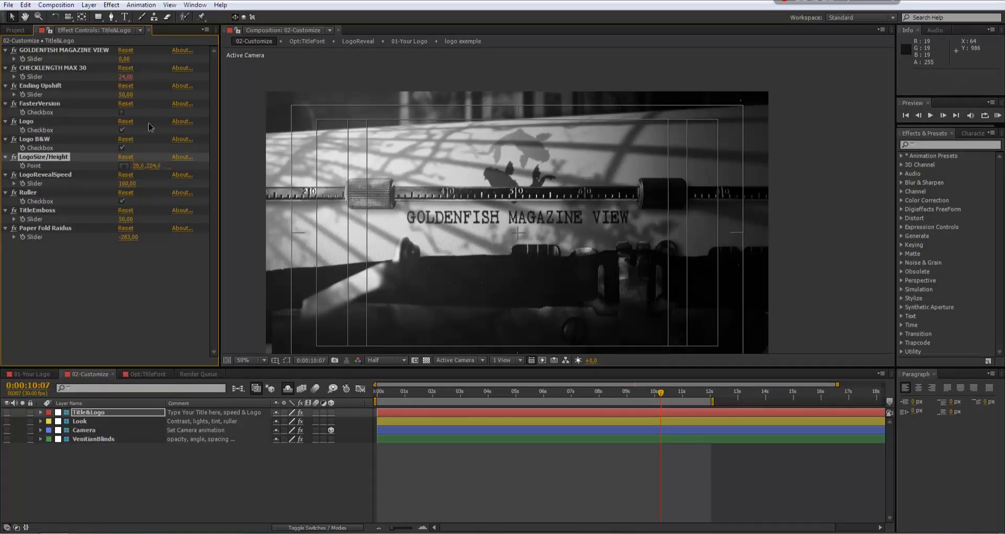
{"action": "left_click_drag", "start_coordinate": [151, 165], "coordinate": [162, 164]}
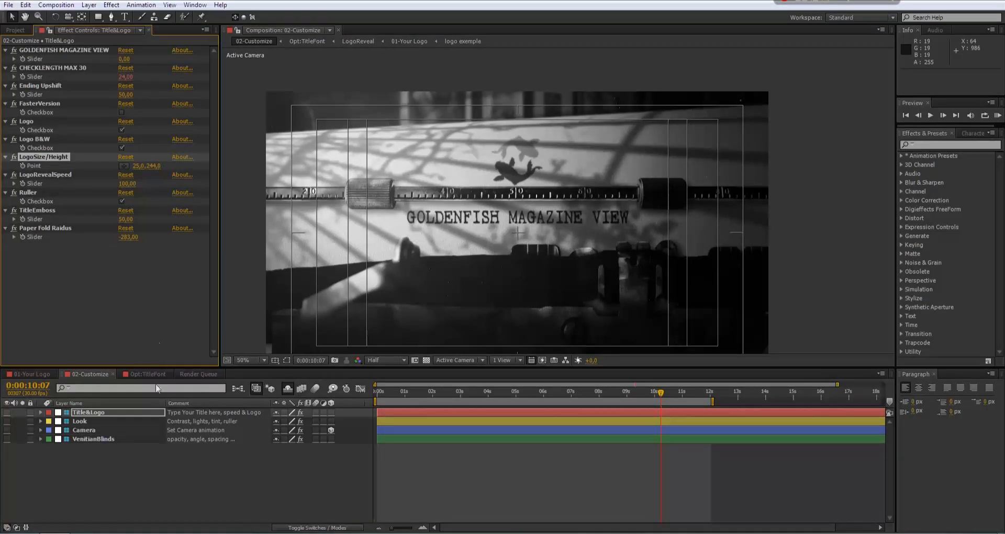
{"action": "left_click", "coordinate": [162, 457]}
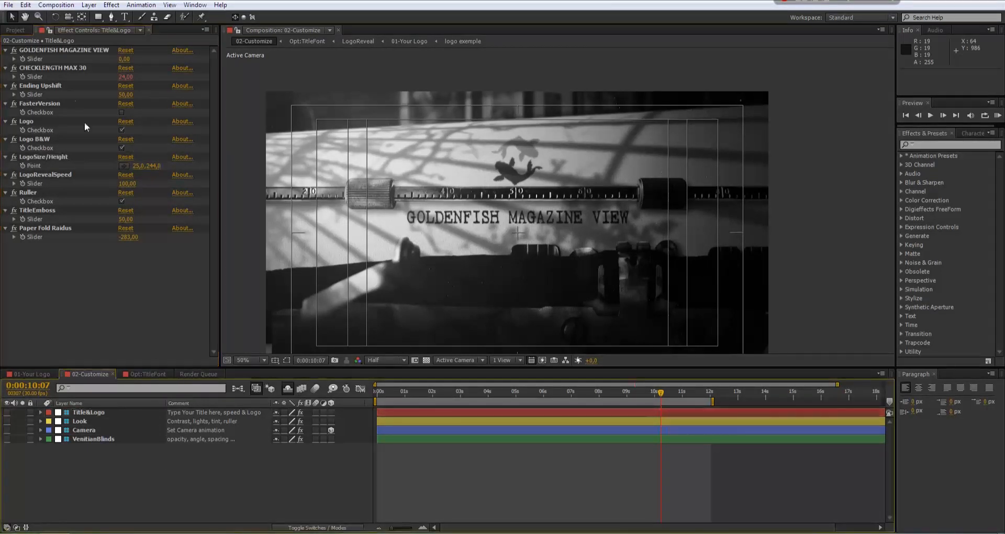
Step: Shorten the title on the Title&Logo layer to GOLDENFISH MAGAZINE and preview it near the 11-second mark
{"action": "left_click", "coordinate": [77, 51]}
{"action": "key", "text": "Return"}
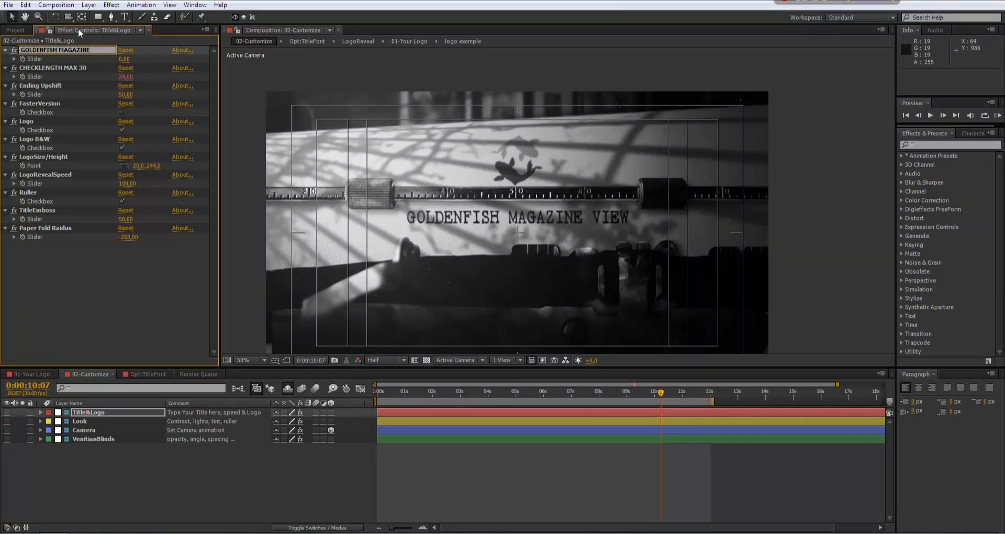
{"action": "key", "text": "Return"}
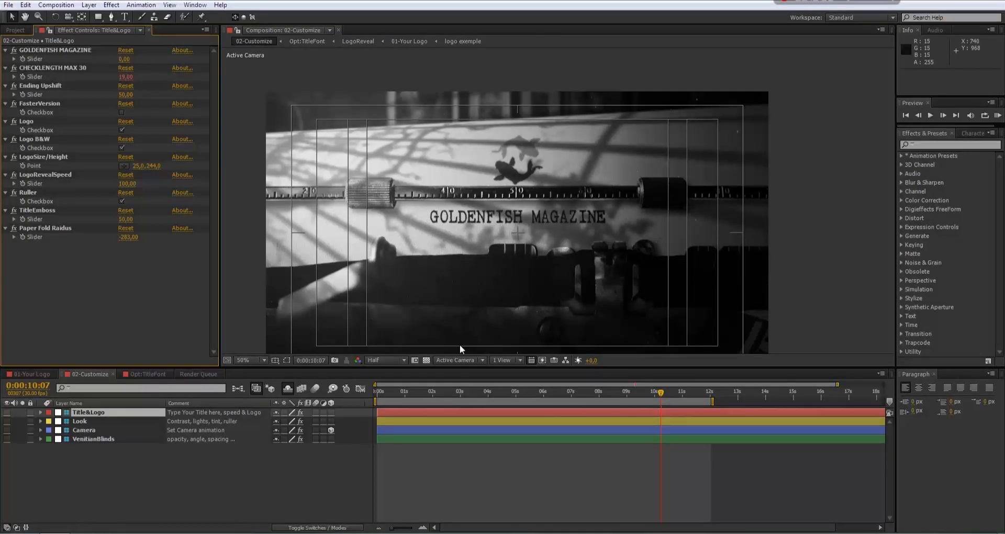
{"action": "left_click", "coordinate": [680, 395]}
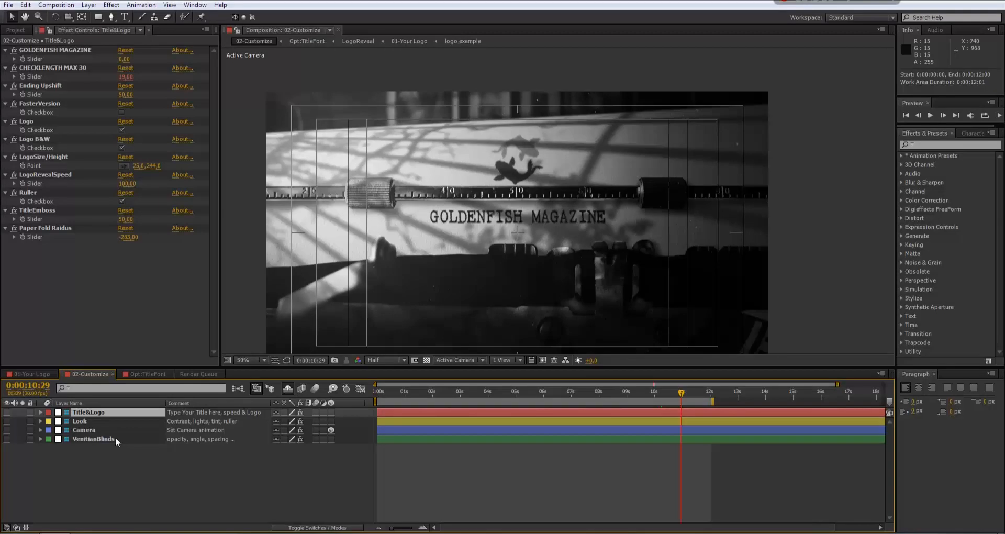
Step: In the Opt:TitleFont composition, change the TITLE layer's font to the distressed Typewriter typeface and set AdjustIfChangeFont to 34
{"action": "left_click", "coordinate": [134, 375]}
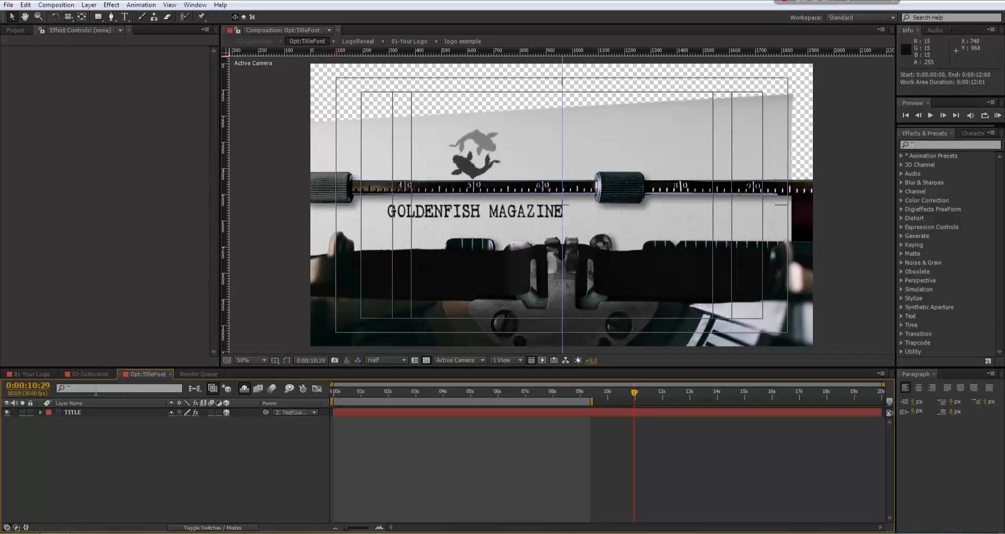
{"action": "left_click", "coordinate": [76, 413]}
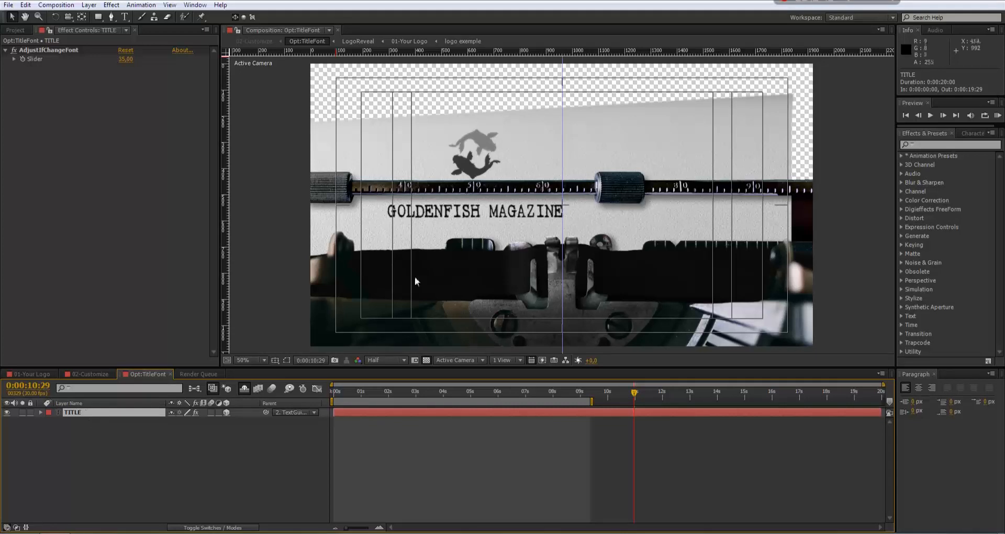
{"action": "left_click", "coordinate": [971, 133]}
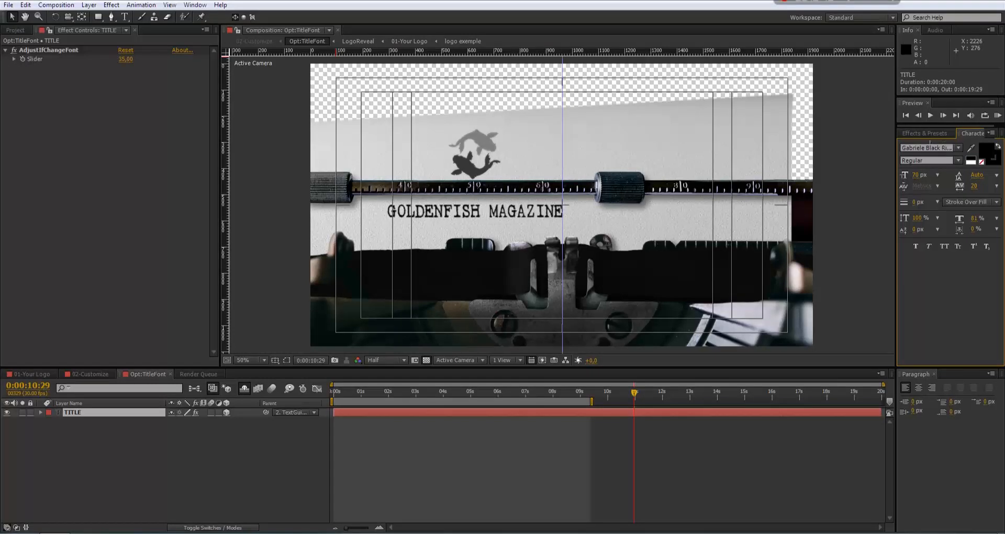
{"action": "left_click", "coordinate": [925, 148]}
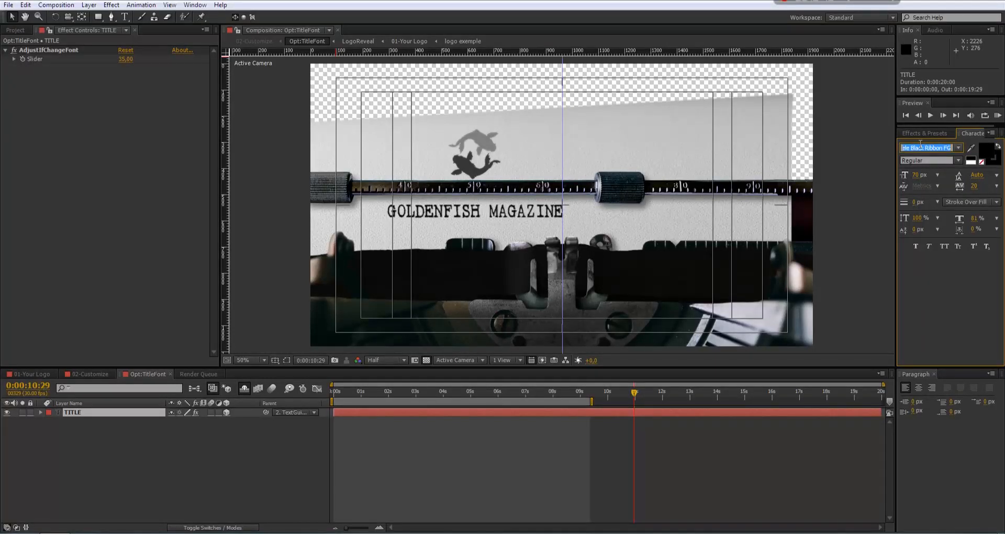
{"action": "key", "text": "Down"}
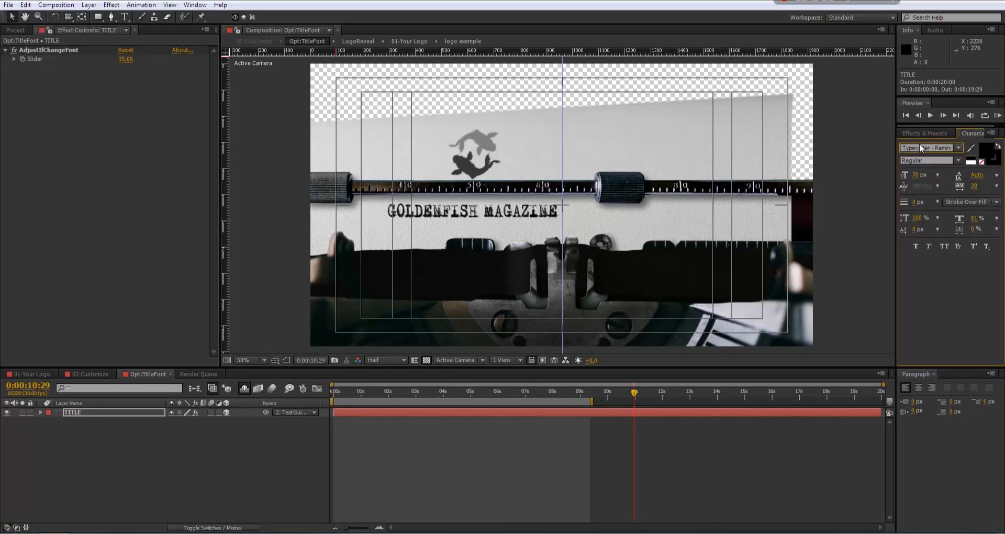
{"action": "left_click", "coordinate": [222, 436]}
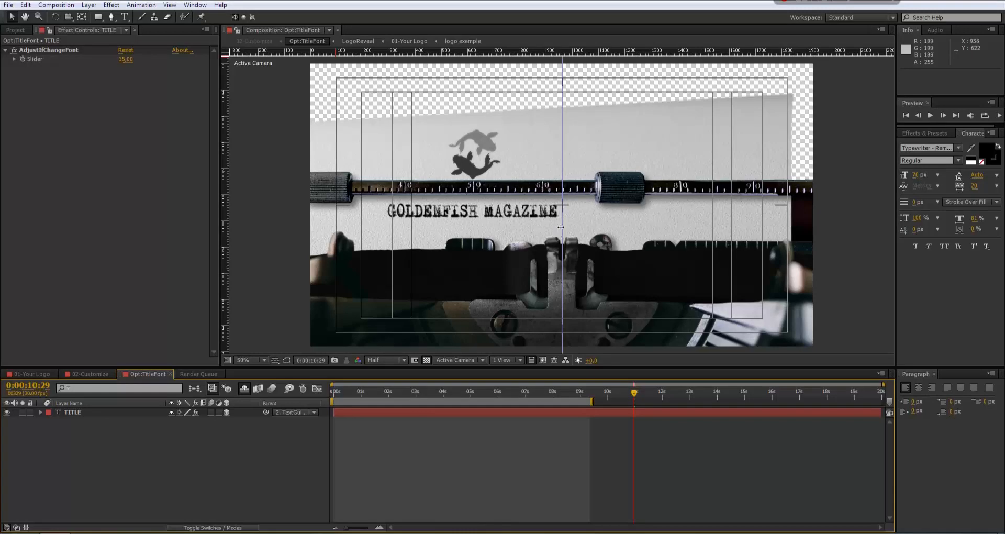
{"action": "left_click", "coordinate": [125, 60]}
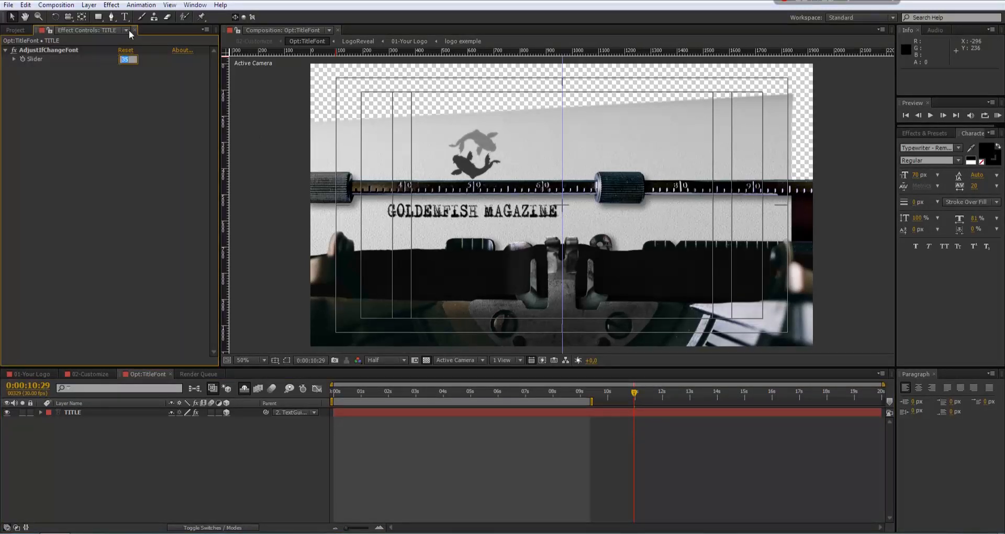
{"action": "key", "text": "Return"}
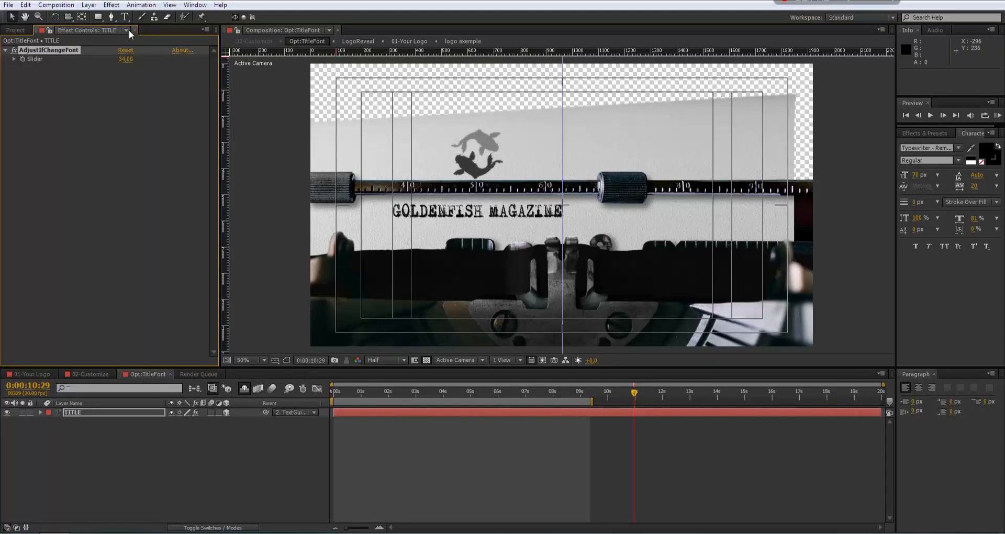
Step: Try a 50 px font size on the TITLE layer and set AdjustIfChangeFont to 24 to align the title's end with the centre guide
{"action": "left_click", "coordinate": [914, 175]}
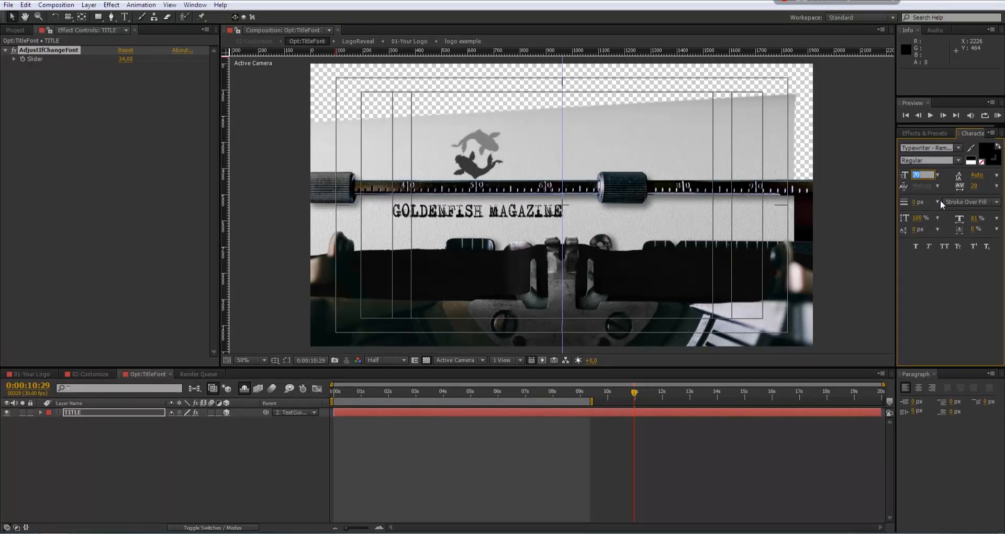
{"action": "type", "text": "50"}
{"action": "key", "text": "Return"}
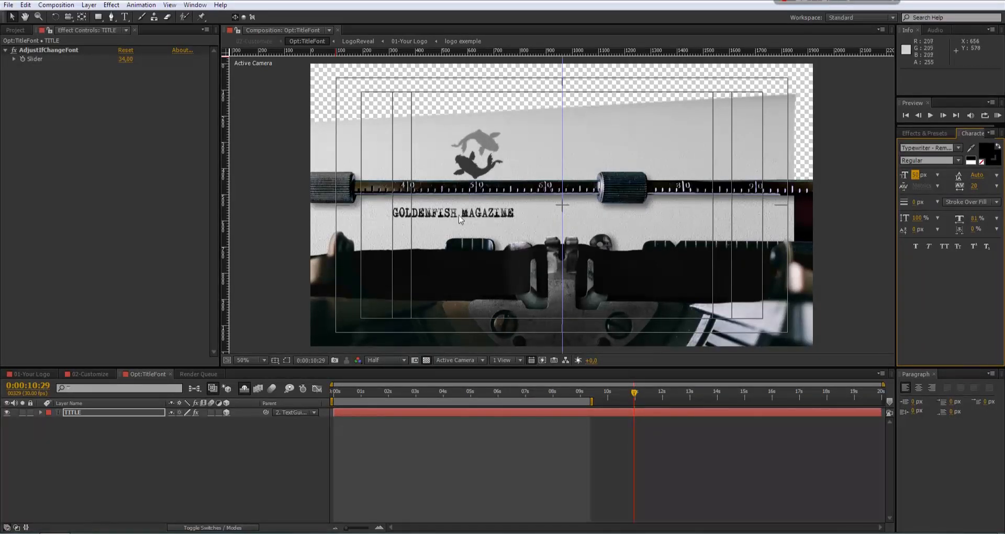
{"action": "left_click", "coordinate": [125, 59]}
{"action": "type", "text": "25"}
{"action": "key", "text": "Return"}
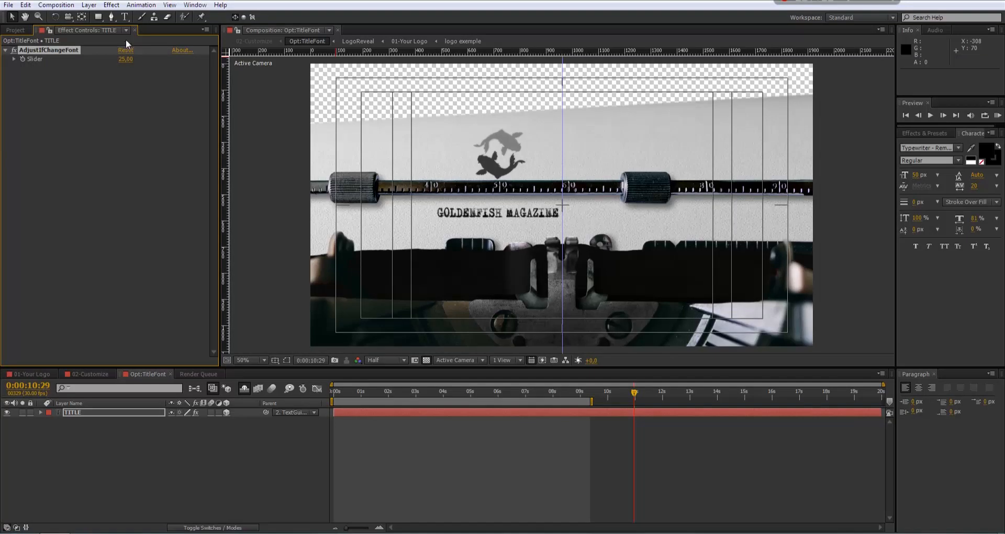
{"action": "left_click", "coordinate": [125, 60]}
{"action": "type", "text": "24"}
{"action": "key", "text": "Return"}
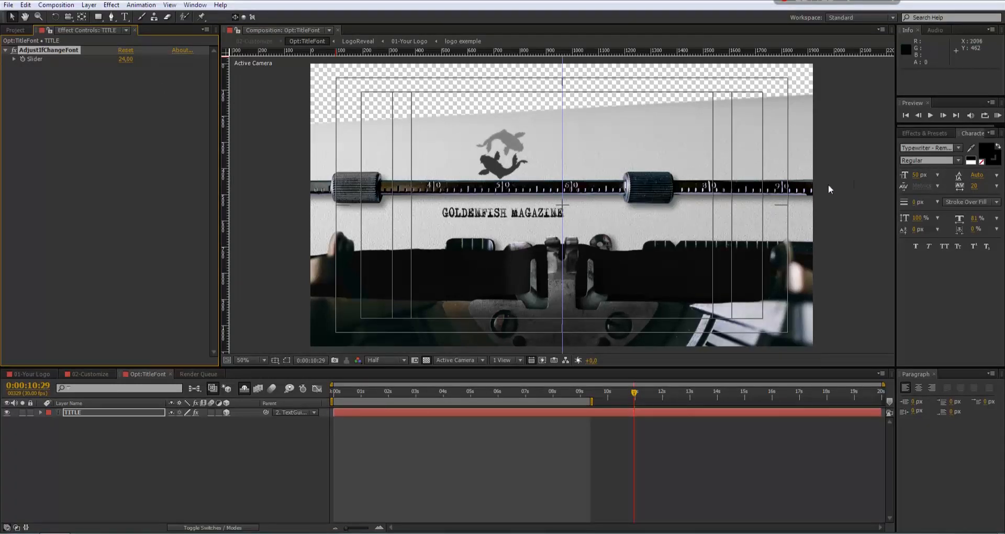
Step: Set the TITLE layer's font size back to 70 px
{"action": "left_click", "coordinate": [917, 174]}
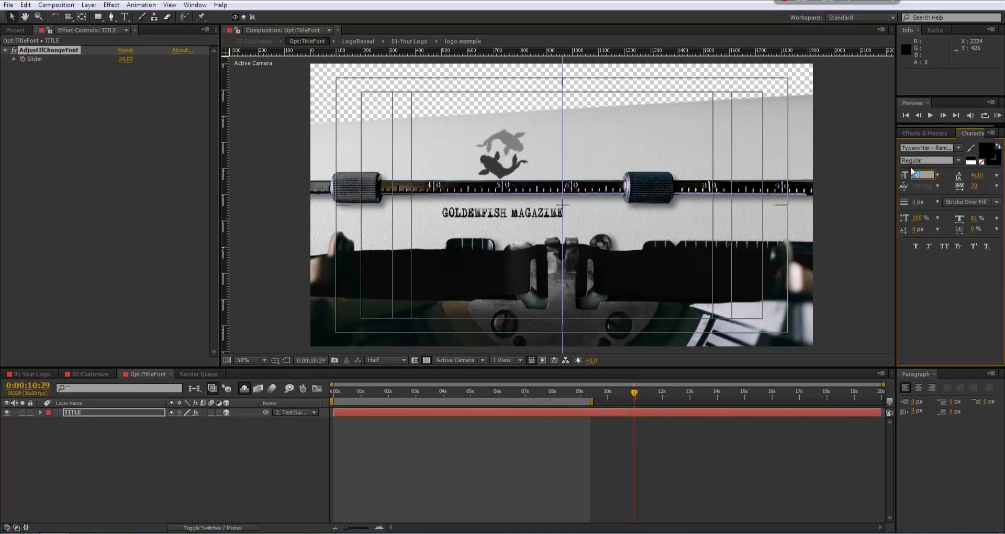
{"action": "type", "text": "70"}
{"action": "key", "text": "Return"}
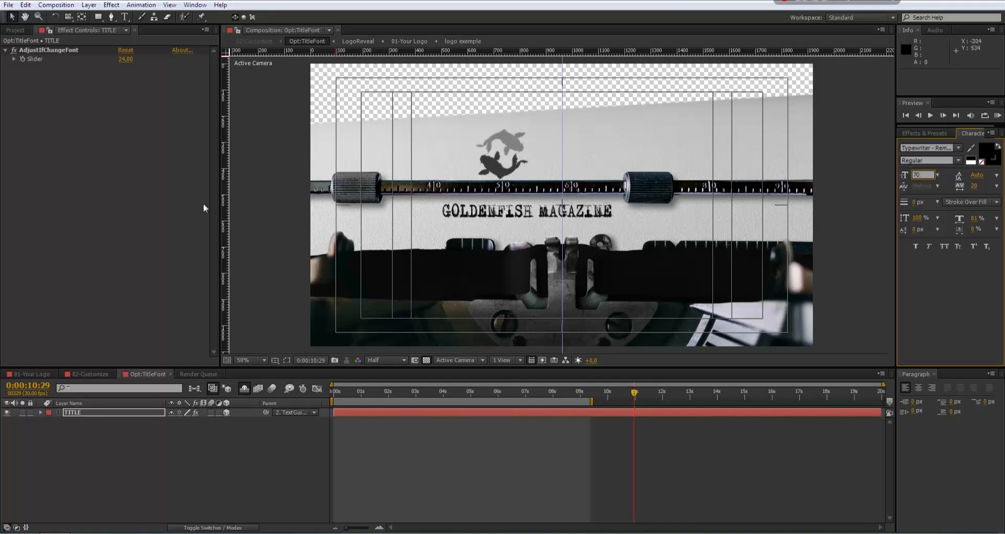
{"action": "left_click", "coordinate": [138, 205]}
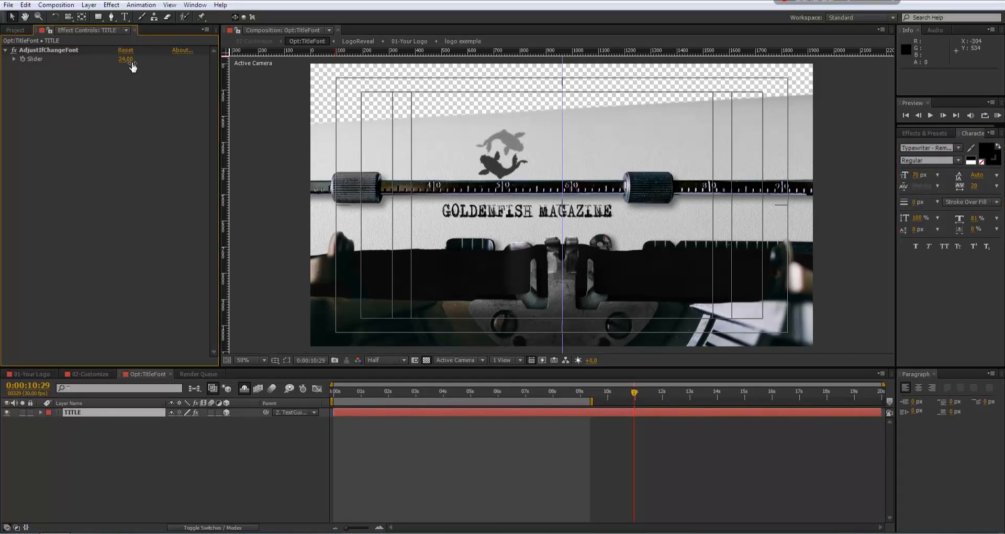
Step: Set the AdjustIfChangeFont slider on the TITLE layer to 35 to realign the title's end with the centre guide
{"action": "left_click", "coordinate": [129, 61]}
{"action": "type", "text": "35"}
{"action": "key", "text": "Return"}
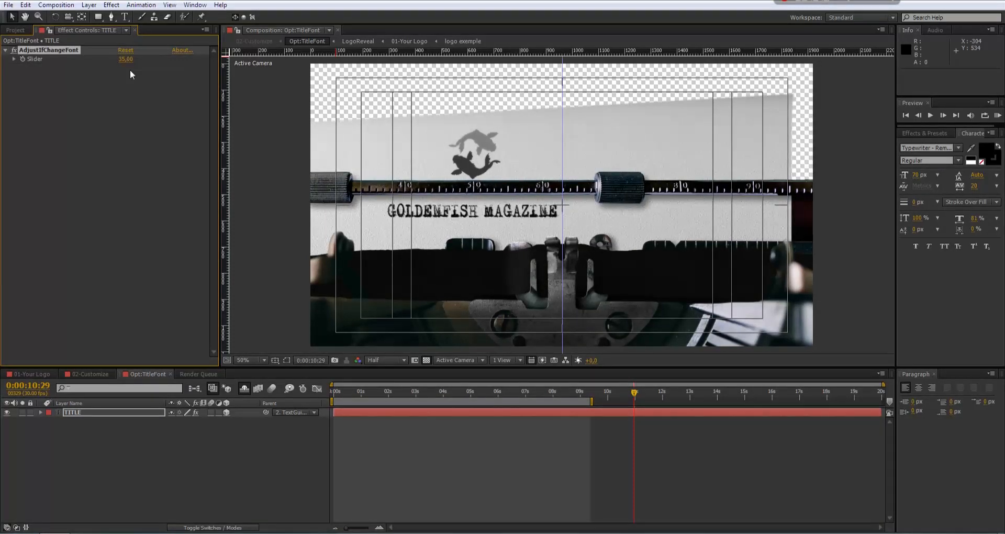
{"action": "left_click", "coordinate": [126, 59]}
{"action": "key", "text": "Return"}
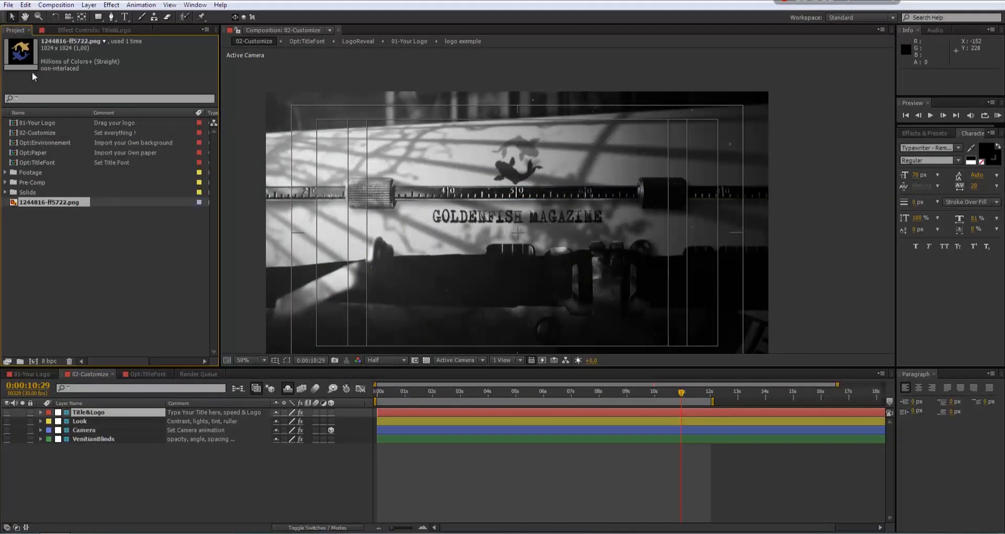
Step: Open the Opt:Environnement composition and hide Environnement.jpg and Environnement2.jpg, leaving Environnement4.jpg as the background
{"action": "double_click", "coordinate": [50, 143]}
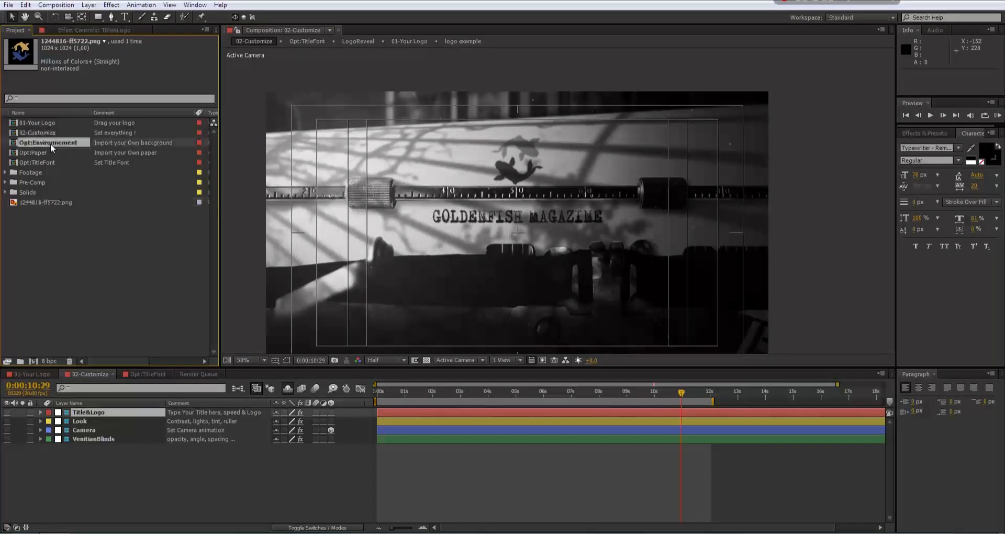
{"action": "left_click", "coordinate": [7, 413]}
{"action": "left_click", "coordinate": [6, 412]}
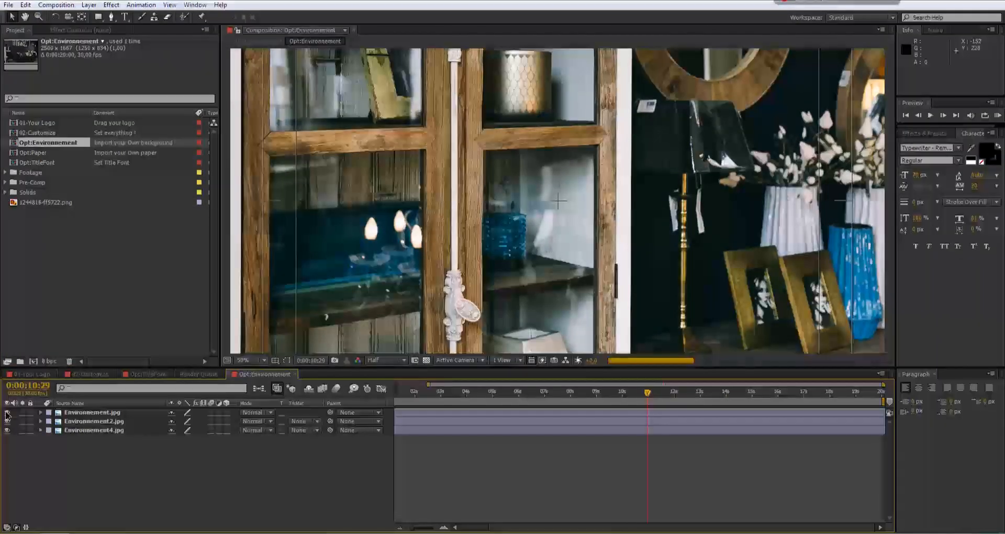
{"action": "left_click", "coordinate": [6, 413]}
{"action": "left_click", "coordinate": [7, 414]}
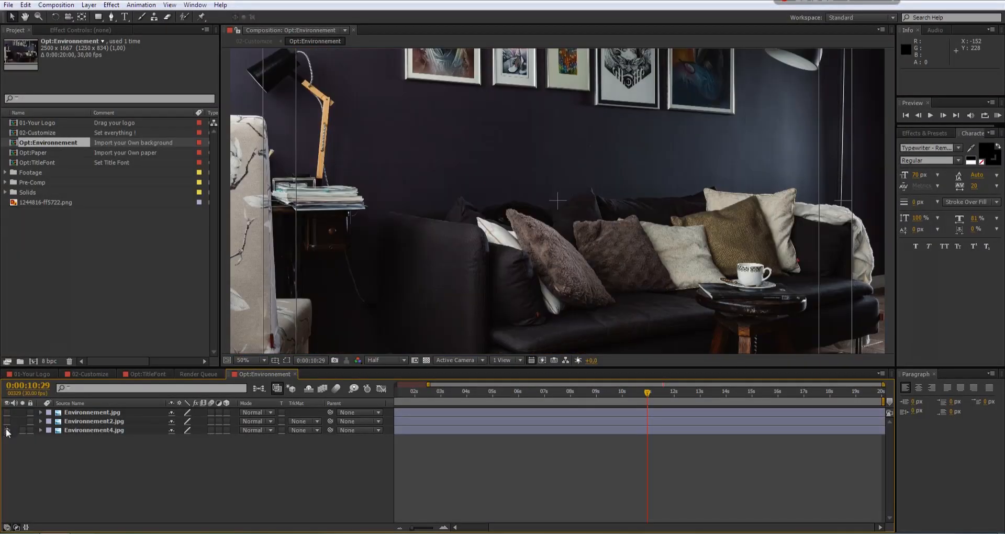
Step: Open the Opt:Paper composition and hide the paper.png layer so that paper2.jpg is used as the paper
{"action": "double_click", "coordinate": [28, 153]}
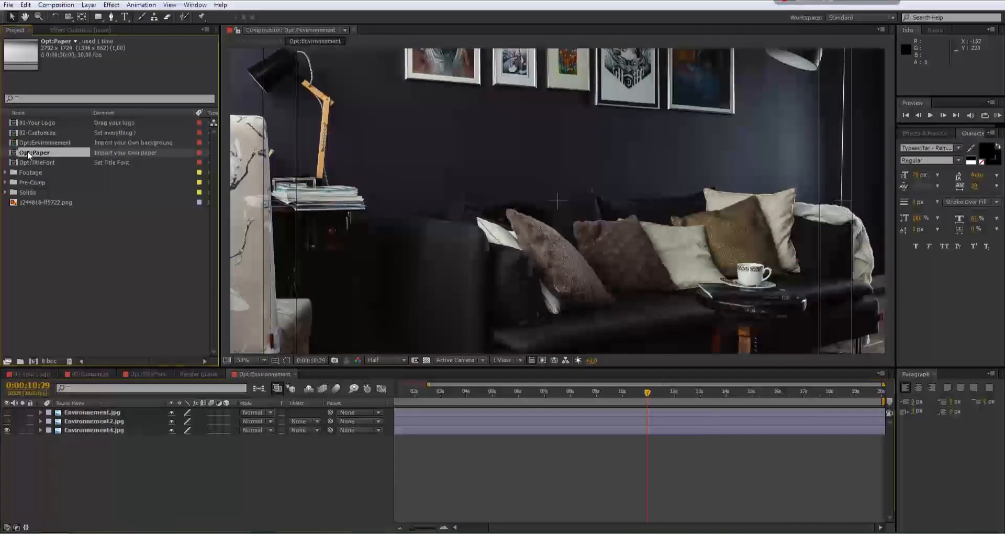
{"action": "left_click", "coordinate": [7, 412]}
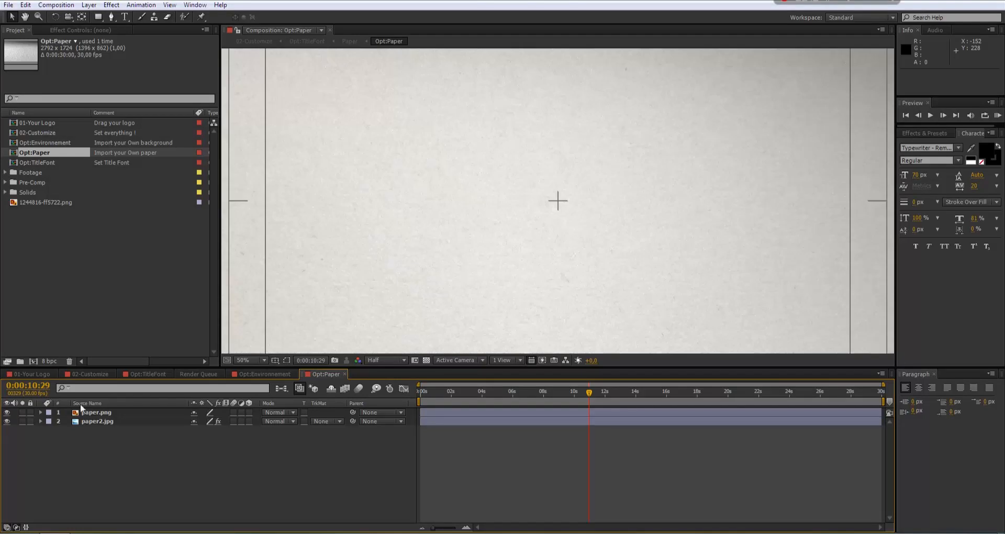
{"action": "left_click", "coordinate": [7, 413]}
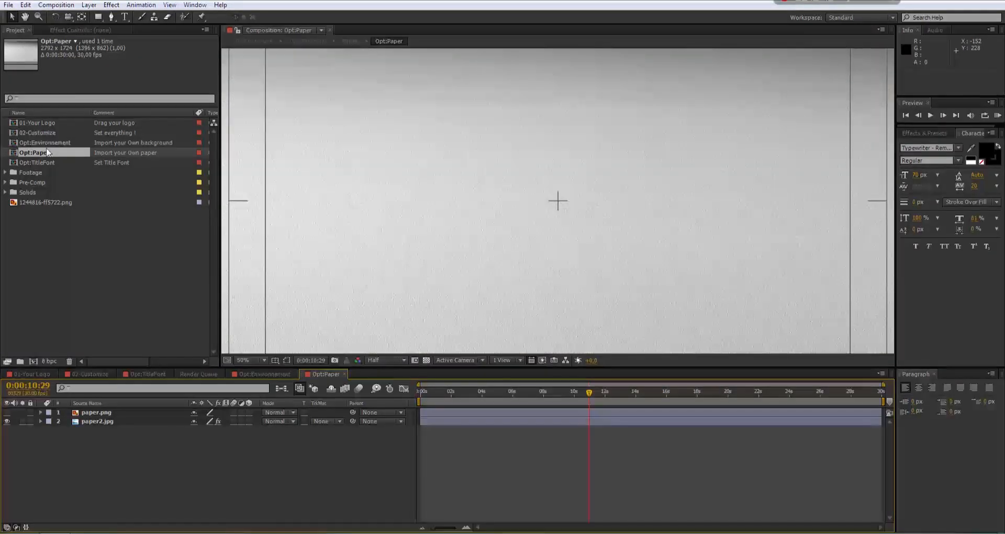
{"action": "left_click", "coordinate": [36, 162]}
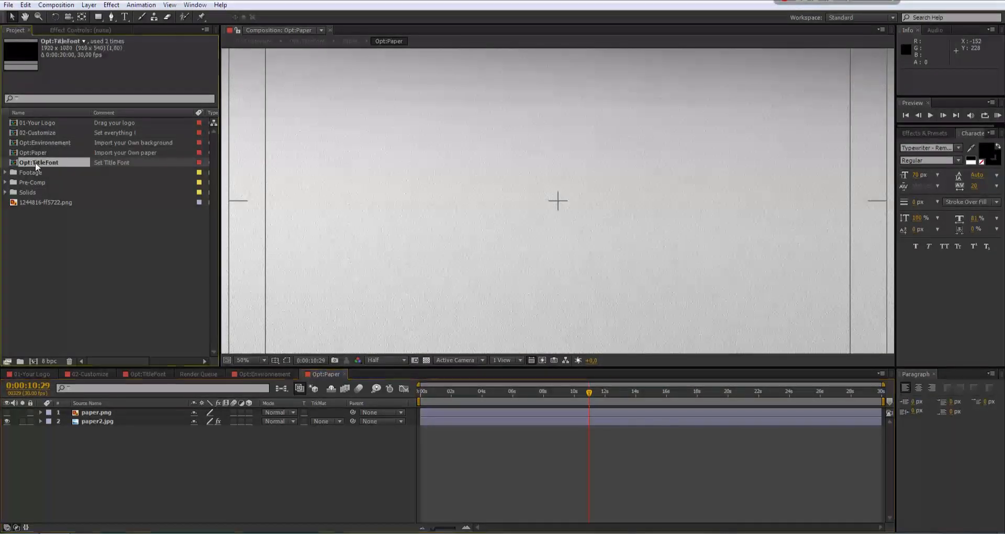
Step: Return to the 02-Customize composition and preview the logo reveal between about 8 and 10 seconds
{"action": "left_click", "coordinate": [89, 373]}
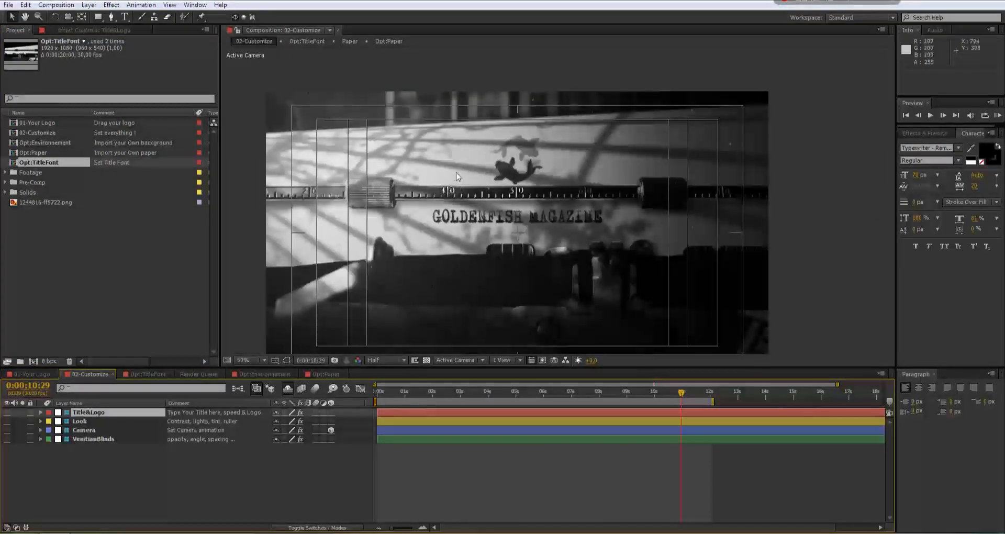
{"action": "left_click", "coordinate": [61, 229]}
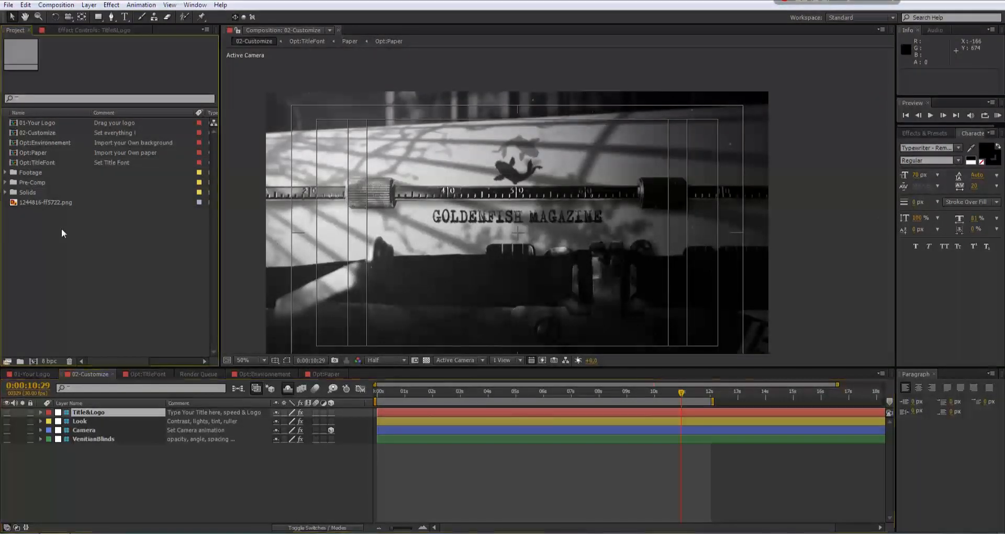
{"action": "left_click", "coordinate": [100, 372]}
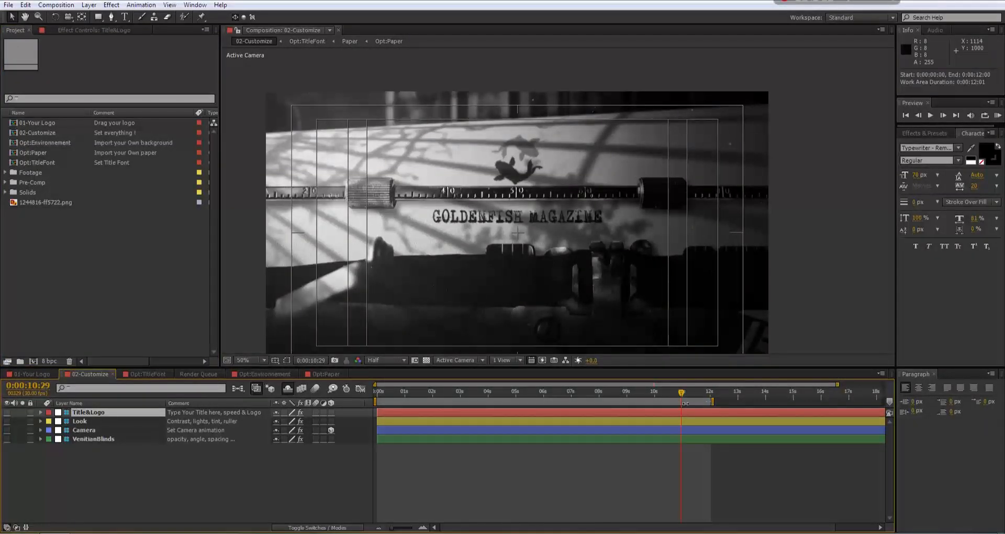
{"action": "left_click", "coordinate": [654, 396]}
{"action": "left_click", "coordinate": [621, 393]}
{"action": "left_click", "coordinate": [604, 395]}
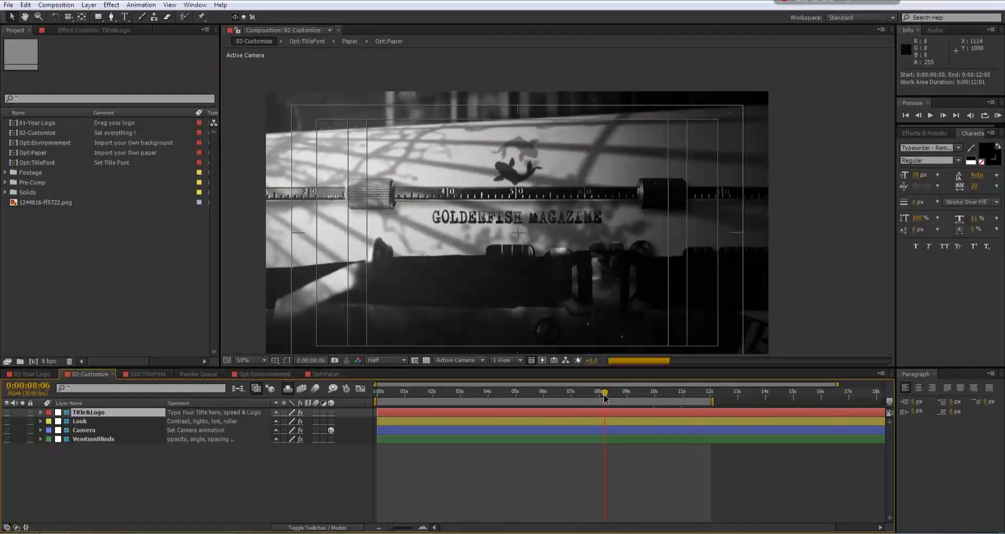
{"action": "left_click", "coordinate": [619, 394]}
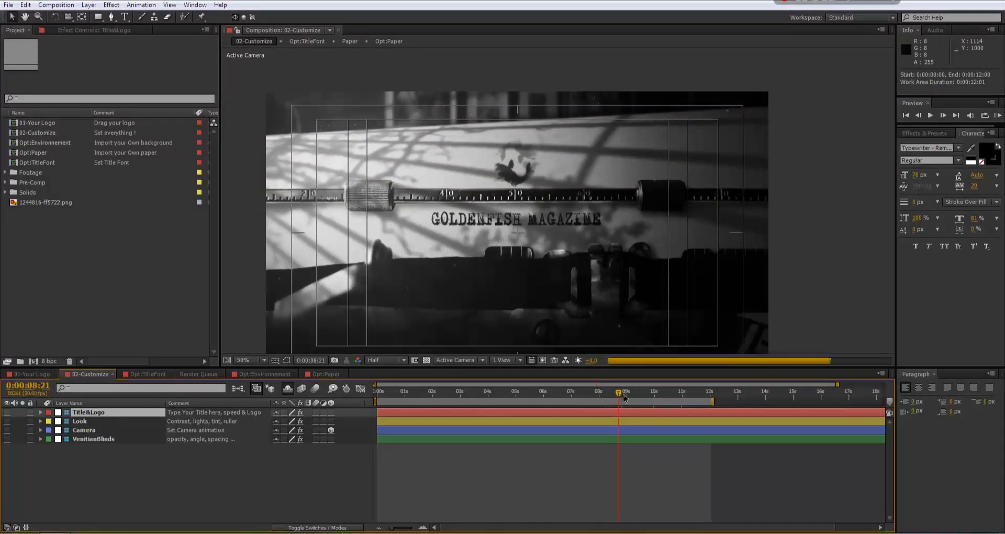
{"action": "left_click", "coordinate": [630, 393]}
{"action": "left_click", "coordinate": [644, 394]}
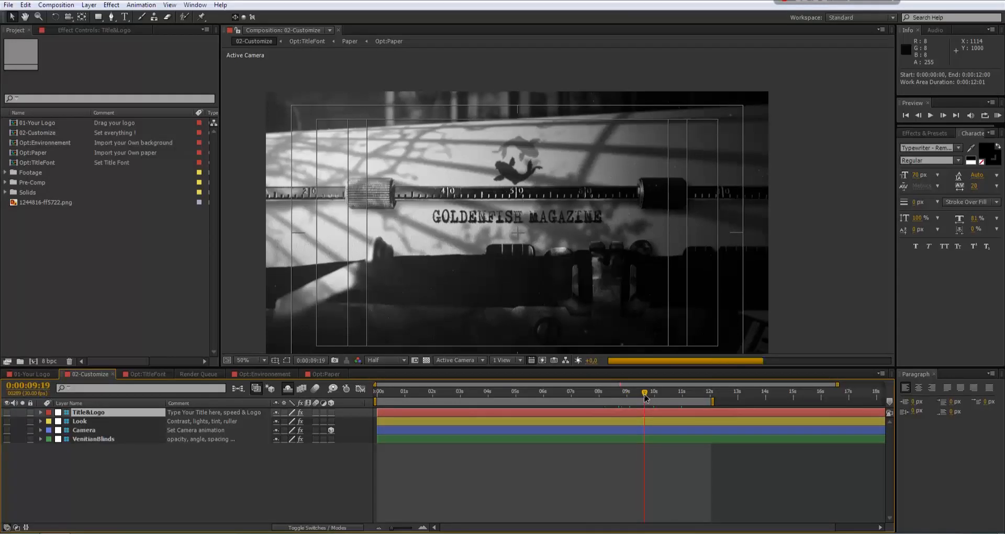
Step: End the 02-Customize work area at 0:00:11:28 and add the composition to the render queue
{"action": "left_click", "coordinate": [653, 395]}
{"action": "left_click", "coordinate": [685, 396]}
{"action": "left_click", "coordinate": [709, 396]}
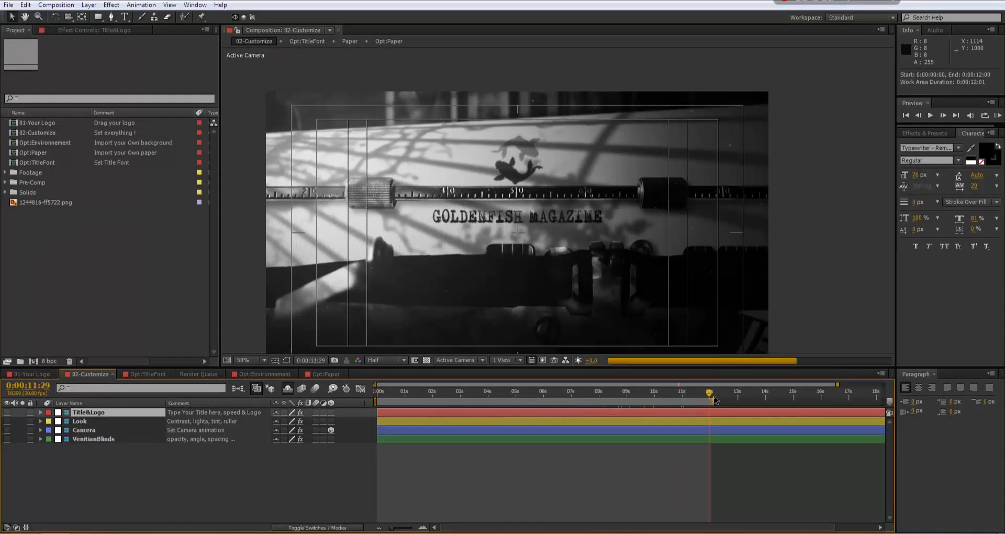
{"action": "left_click", "coordinate": [708, 393]}
{"action": "key", "text": "n"}
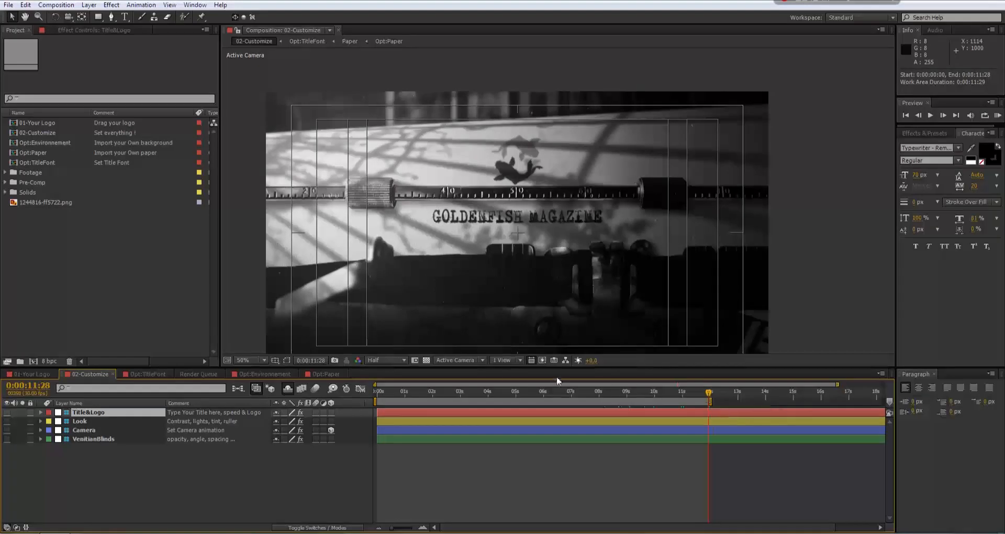
{"action": "left_click", "coordinate": [59, 6]}
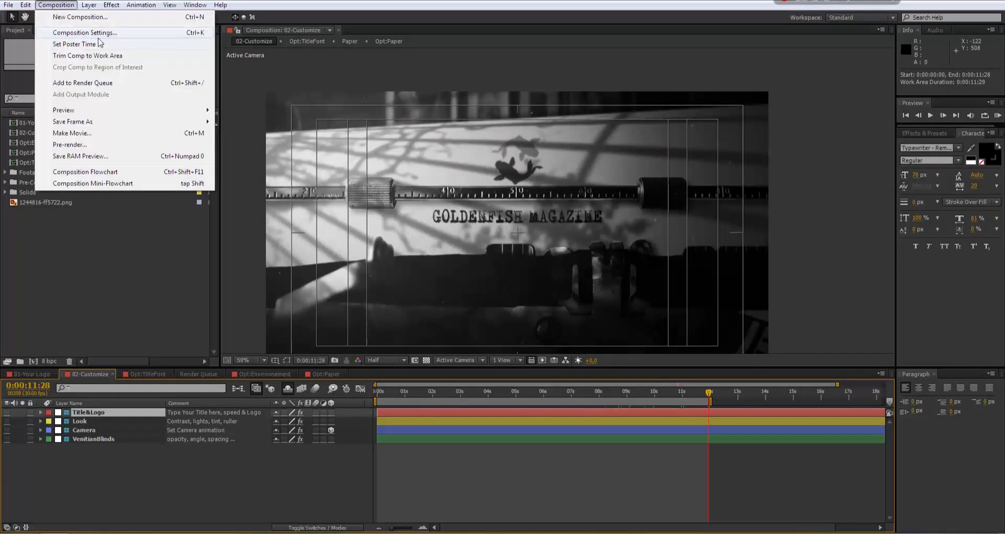
{"action": "left_click", "coordinate": [90, 83]}
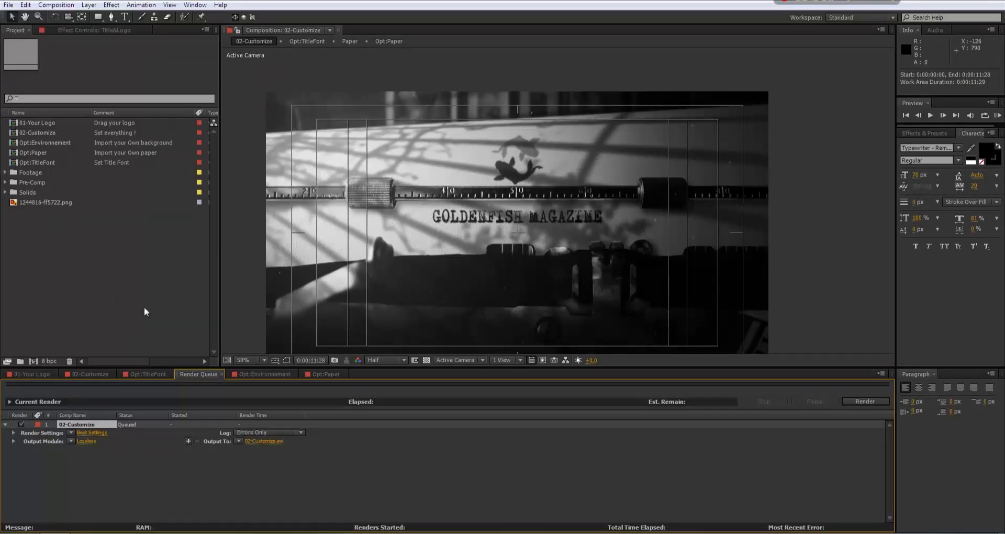
Step: Go back through the Opt:TitleFont and 02-Customize compositions to view the logo in 01-Your Logo
{"action": "left_click", "coordinate": [154, 375]}
{"action": "left_click", "coordinate": [87, 370]}
{"action": "left_click", "coordinate": [39, 373]}
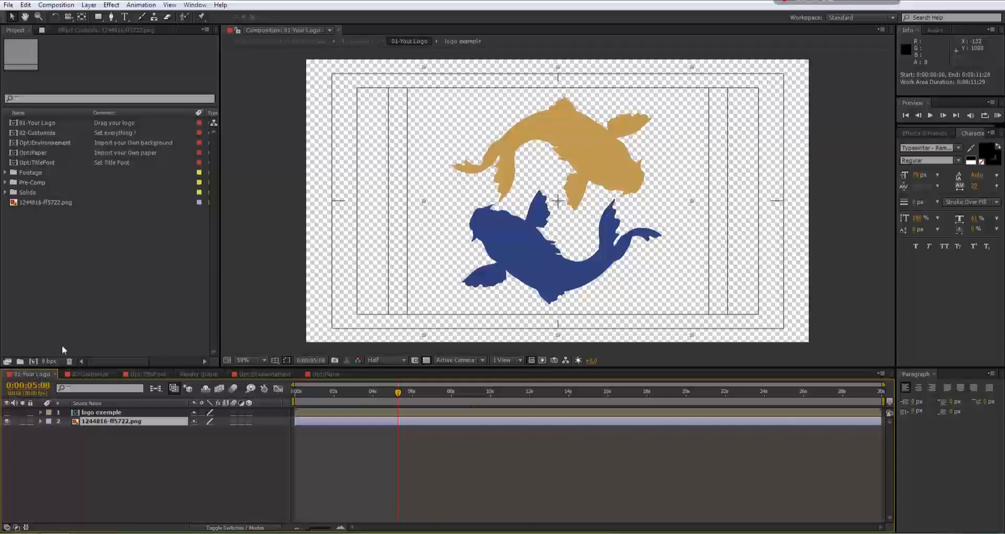